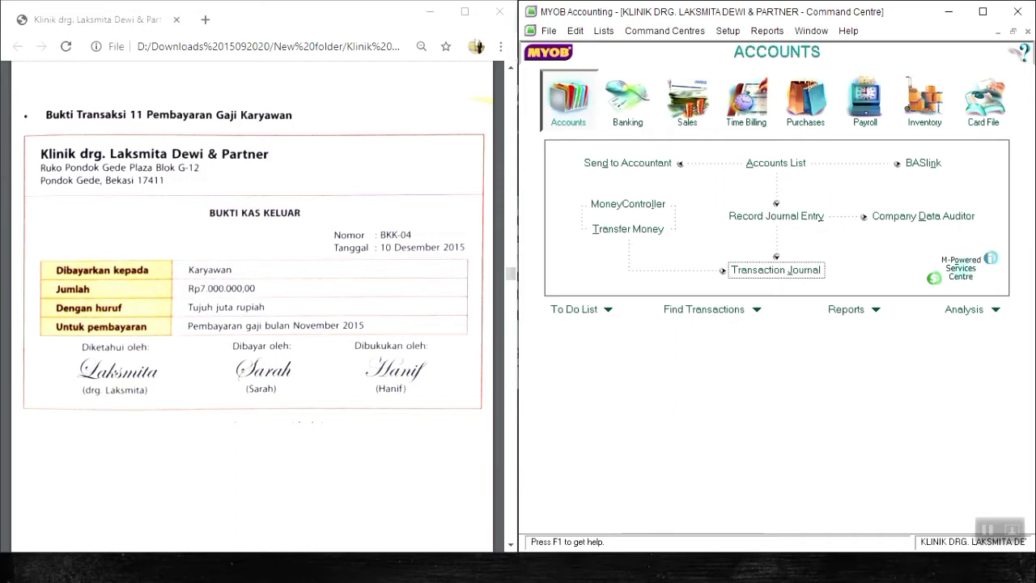
Start a Spend Money transaction from the Cash in Bank account and set its cheque number to BKK-04.
left_click(606, 116)
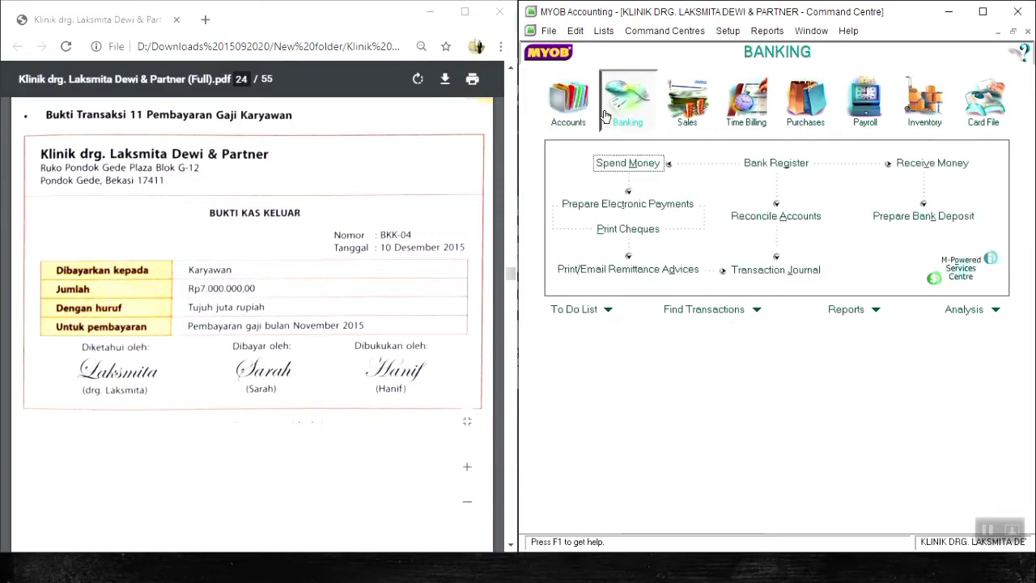
left_click(624, 164)
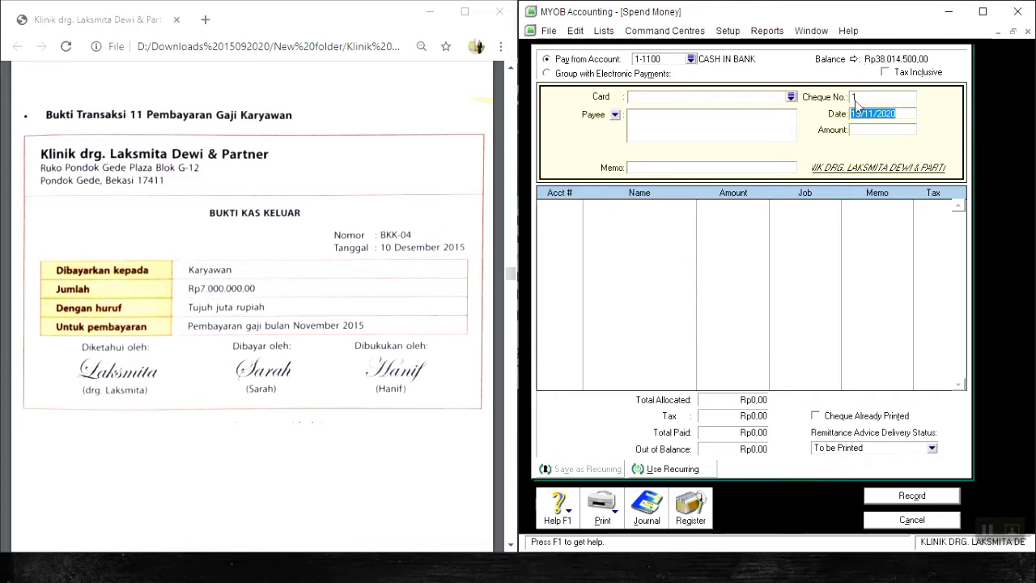
left_click(702, 96)
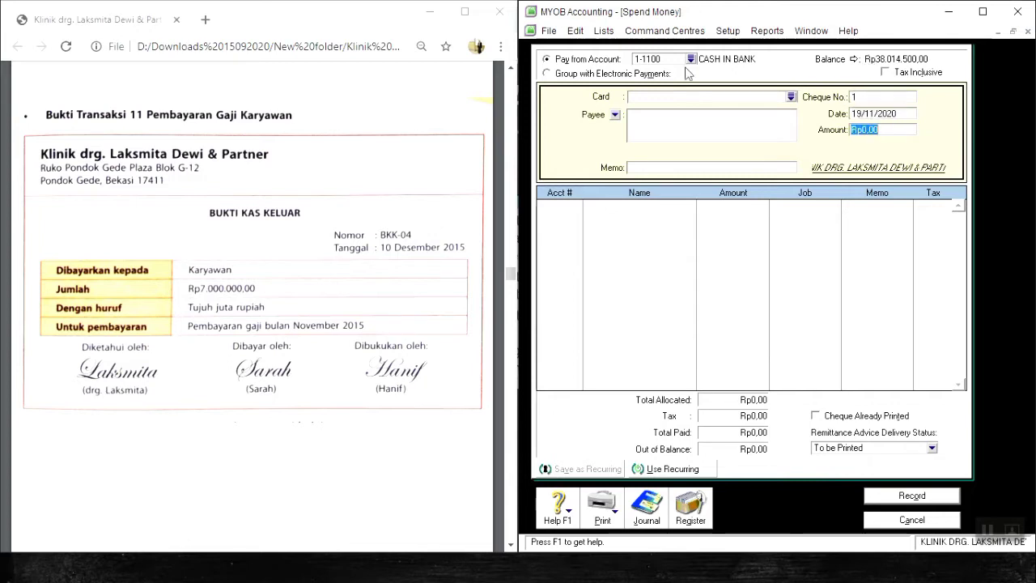
left_click(900, 96)
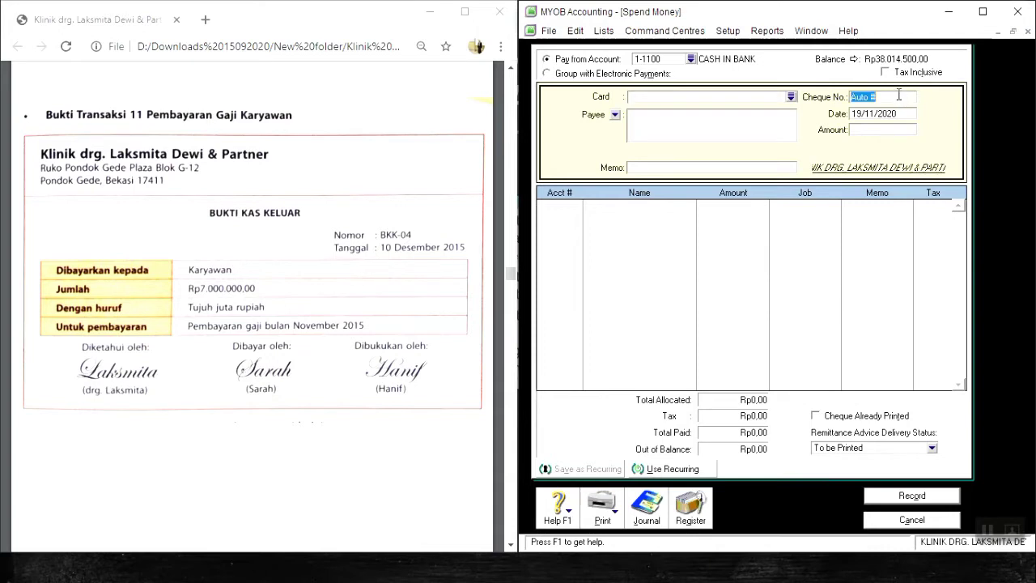
type("V")
key("BackSpace")
type("B")
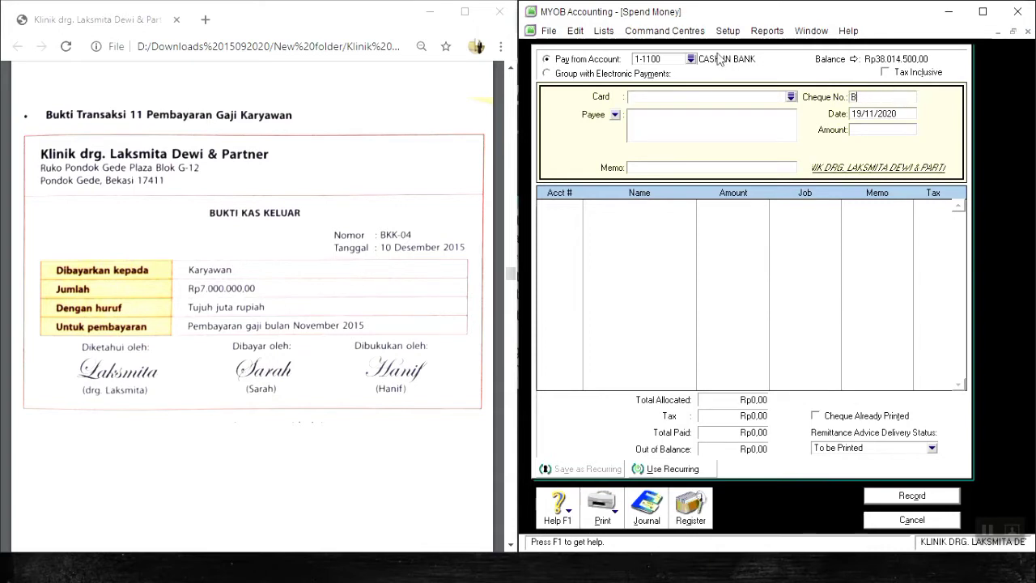
type("KK-04")
key("Tab")
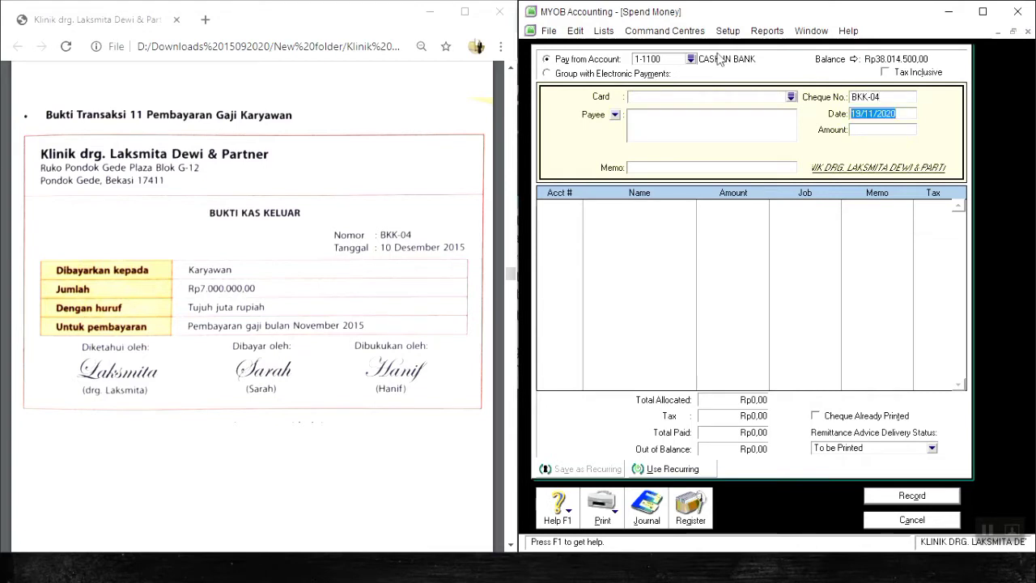
Date the payment 10/12/2015 and set its amount to Rp7.000.000.
type("10/12/2")
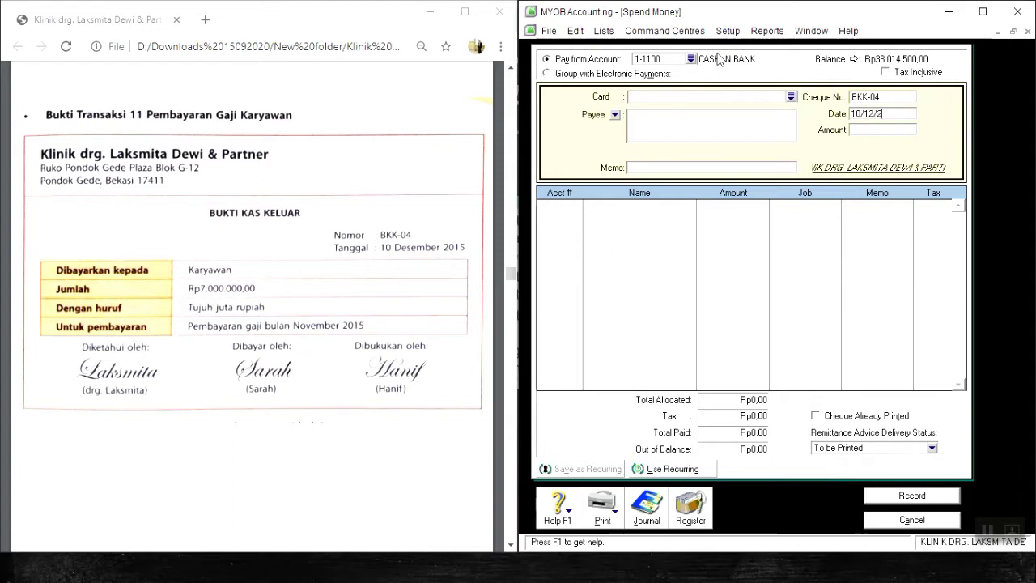
type("015")
key("Tab")
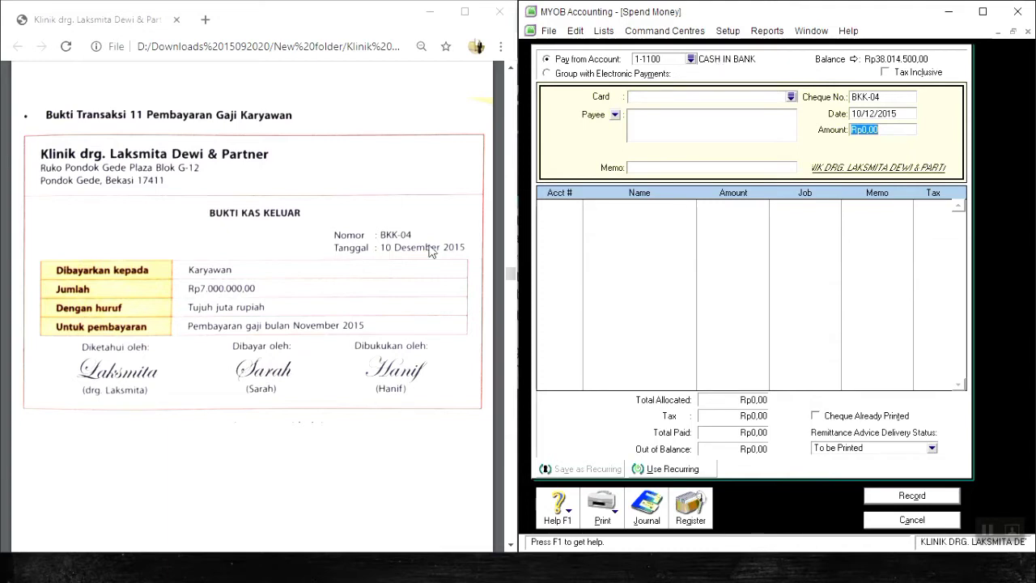
type("7.000.")
type("000000")
key("Tab")
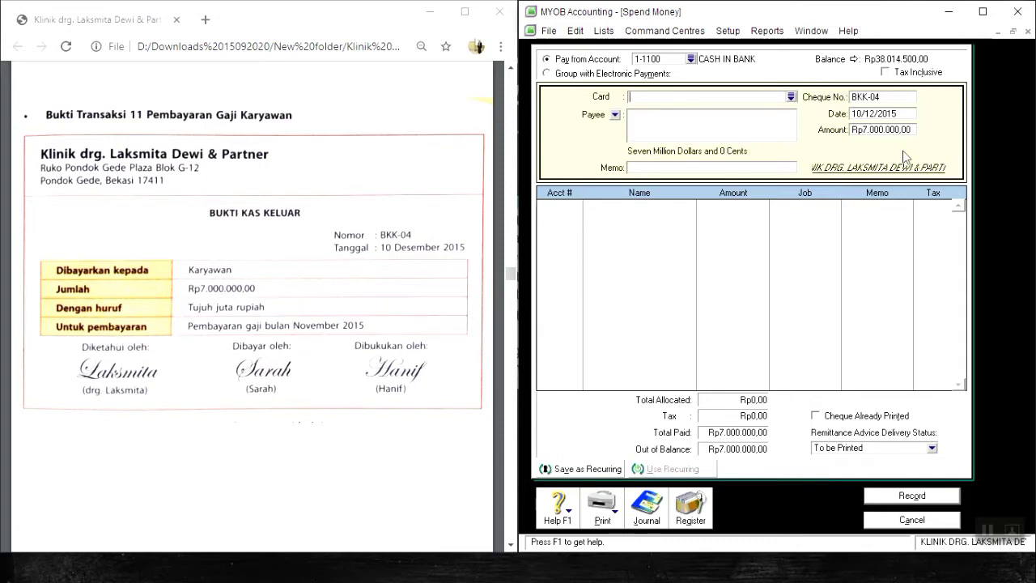
Enter the payment memo "PEMBAYARAN GAJI KARYAWAN NOV 2015", leaving the card and payee blank.
key("Tab")
key("Tab")
type("PEMBAYARAN GAJI KARYAWAN NOV 2015")
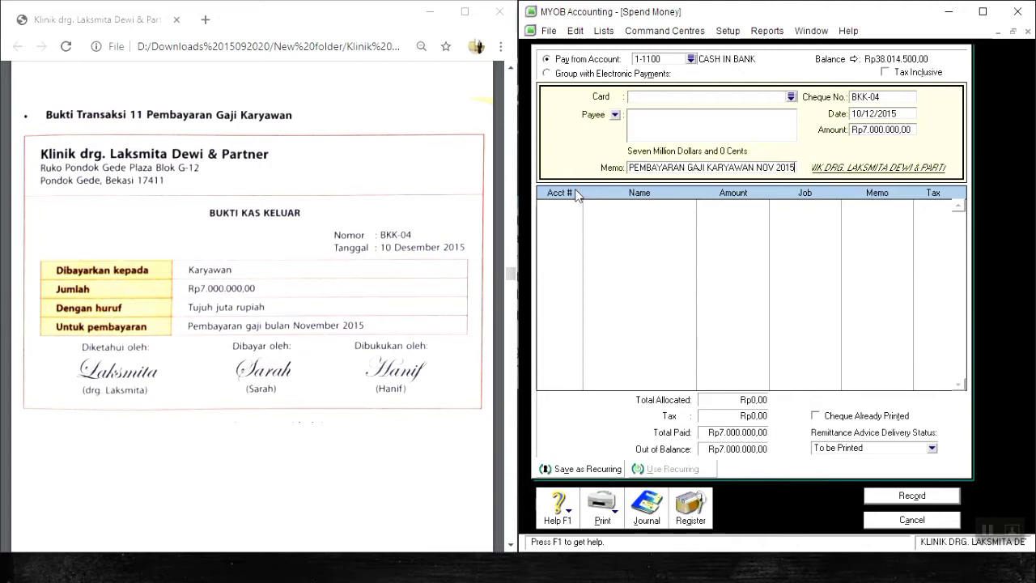
key("Tab")
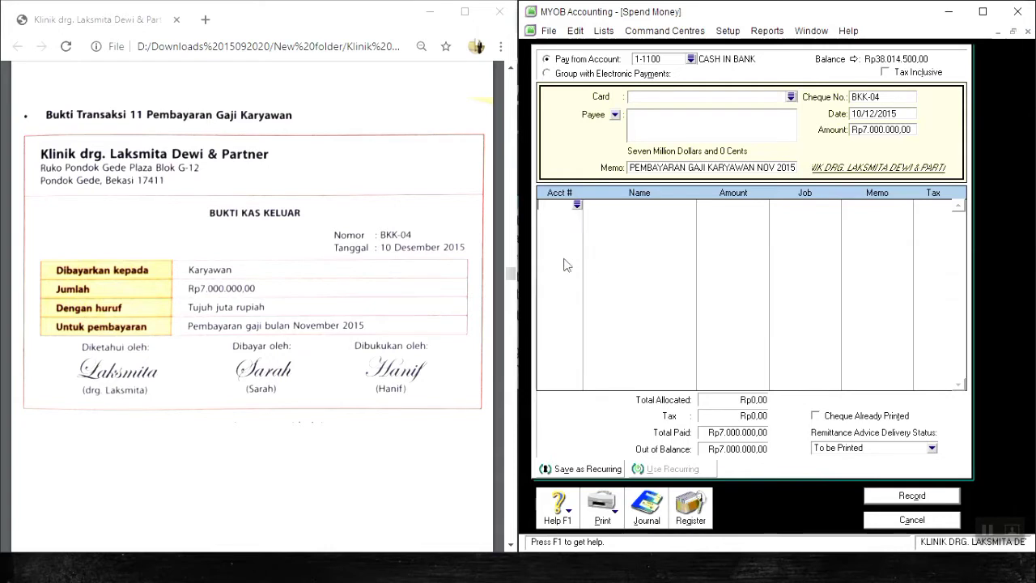
Allocate the full Rp7.000.000 payment to account 2-1100, the wages and salaries payable liability.
left_click(577, 205)
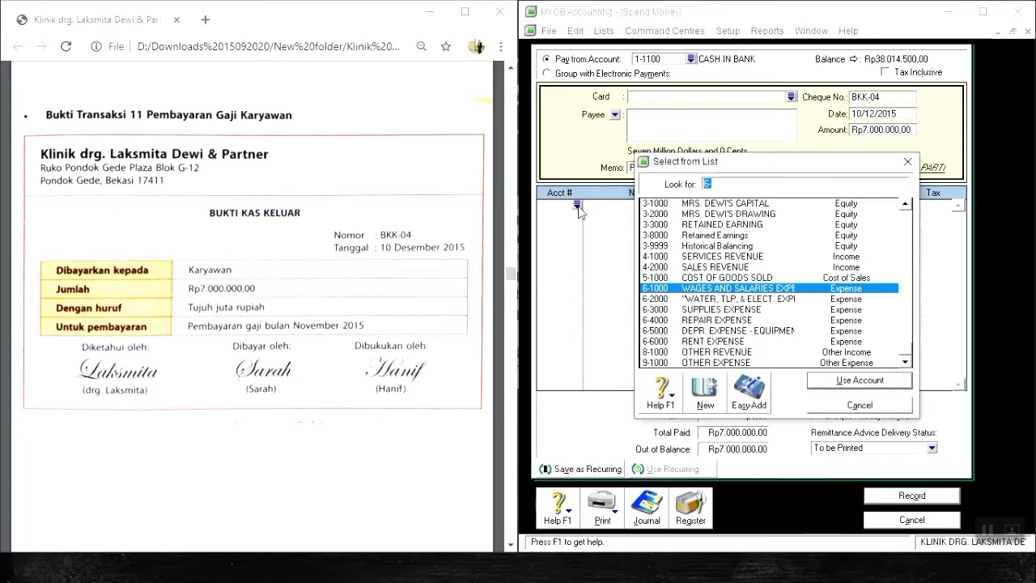
type("2")
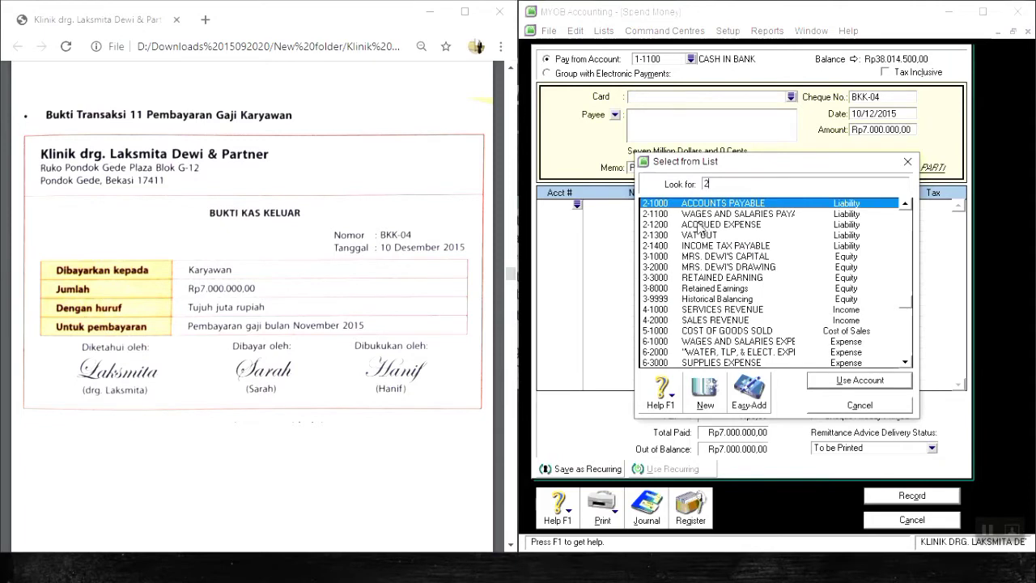
left_click(709, 215)
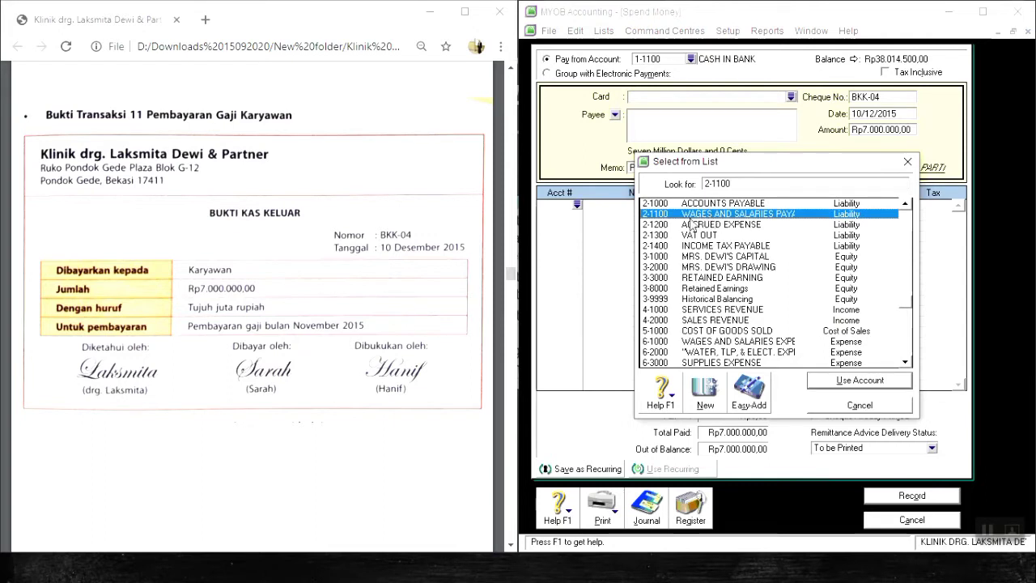
key("Return")
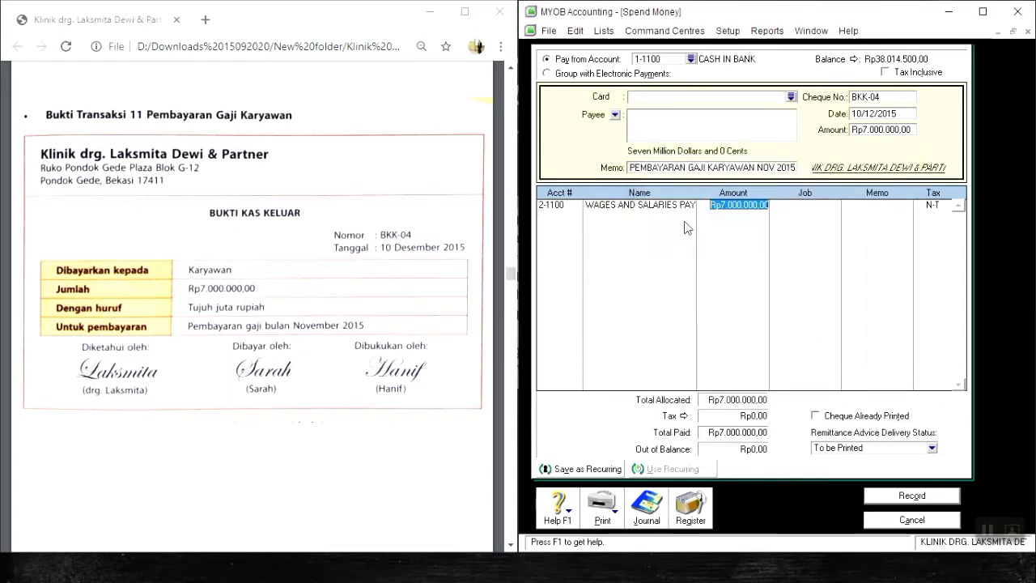
key("Return")
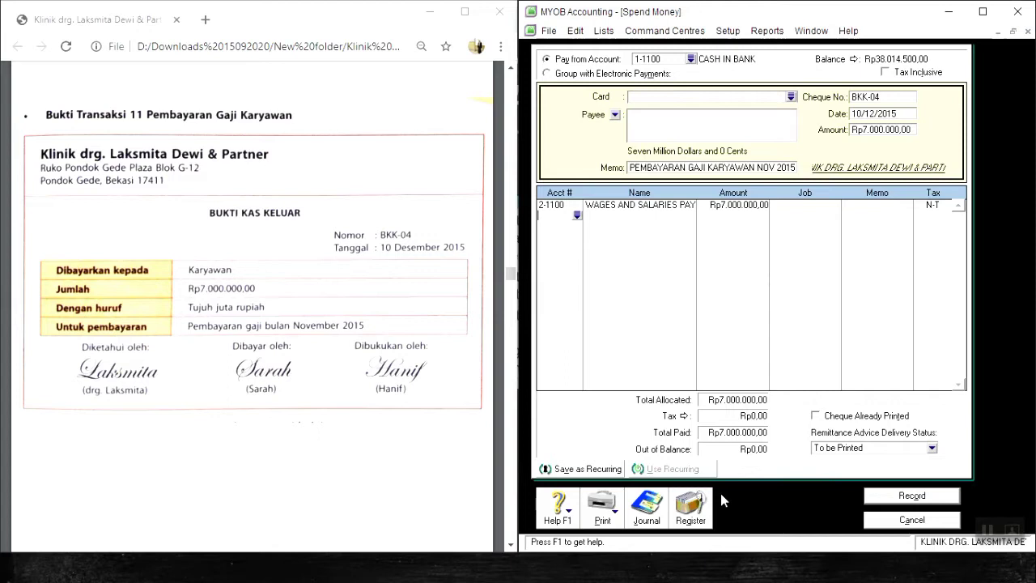
Review the transaction recap, record the salary payment, and close the Spend Money form.
key("ctrl+r")
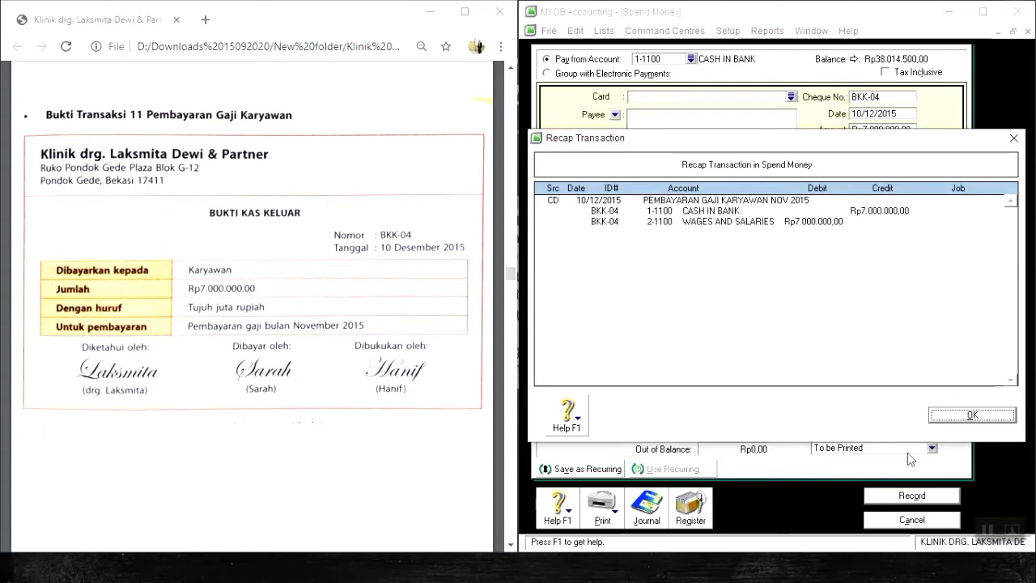
left_click(953, 417)
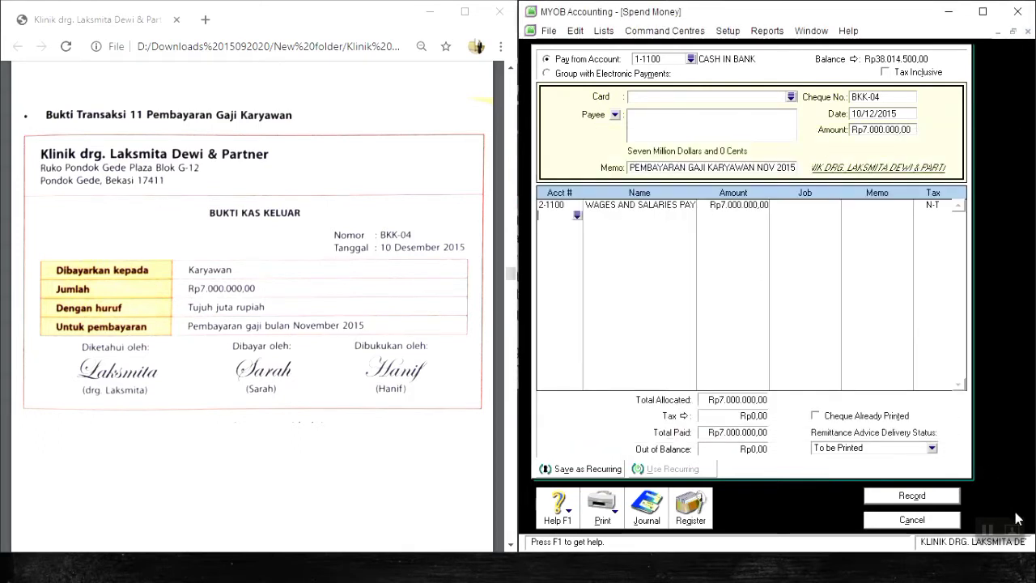
left_click(947, 497)
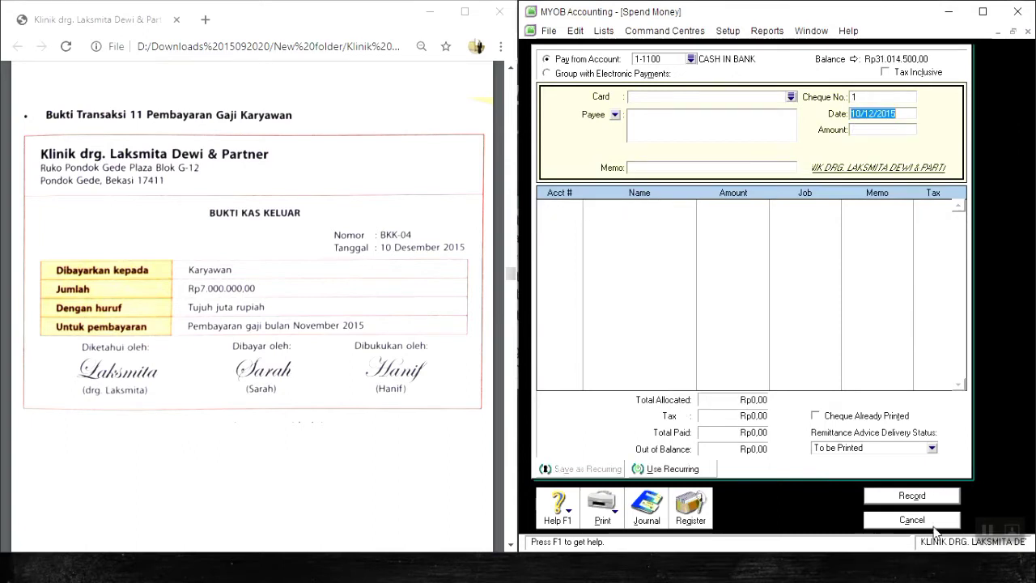
left_click(939, 520)
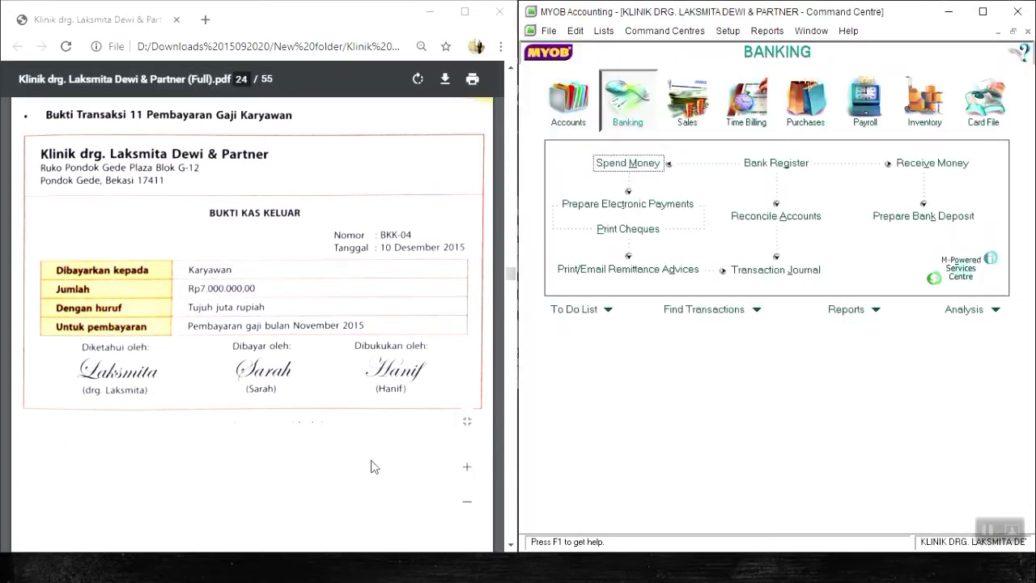
Go to transaction voucher 12 in the PDF and start a new sales invoice for the customer PELANGGAN TUNAI.
scroll(403, 458, "down", 2)
scroll(403, 463, "down", 6)
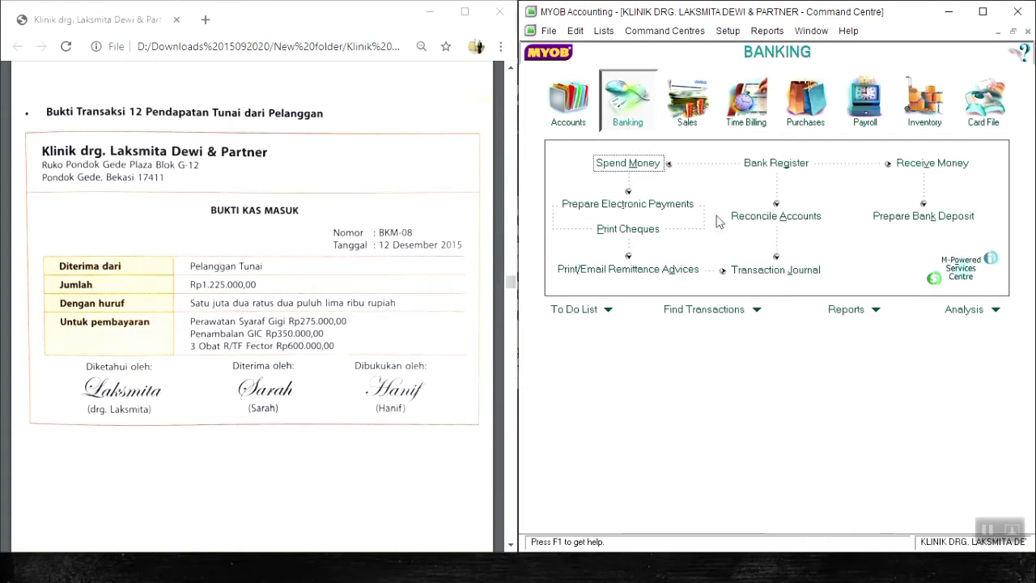
left_click(688, 98)
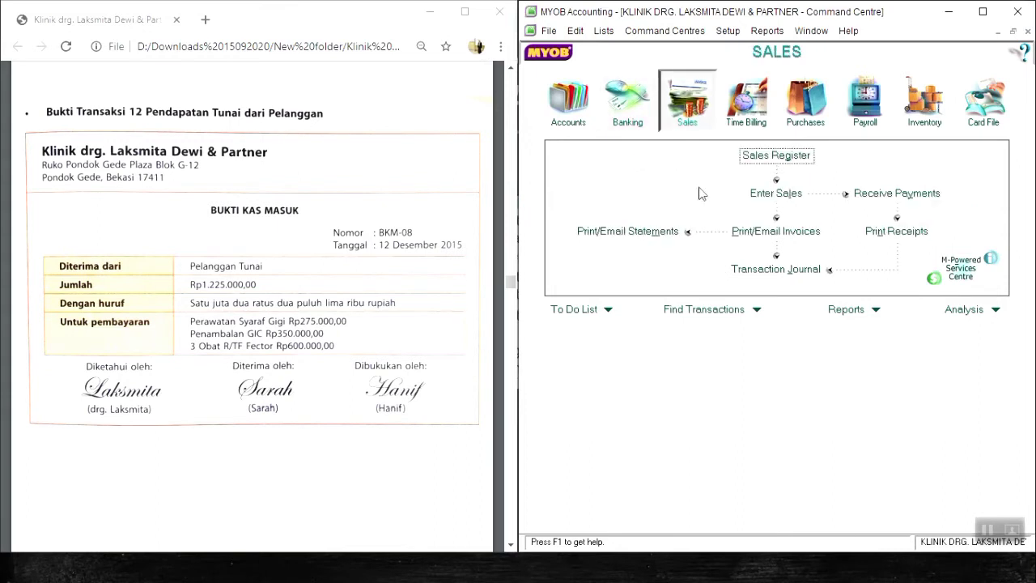
left_click(772, 195)
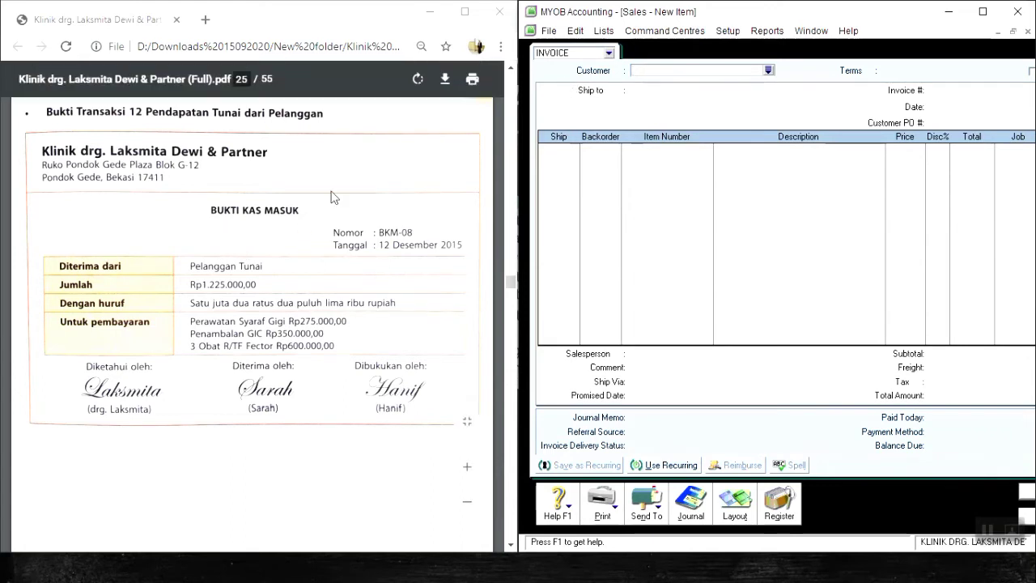
type("PELANGGAN TUNAI")
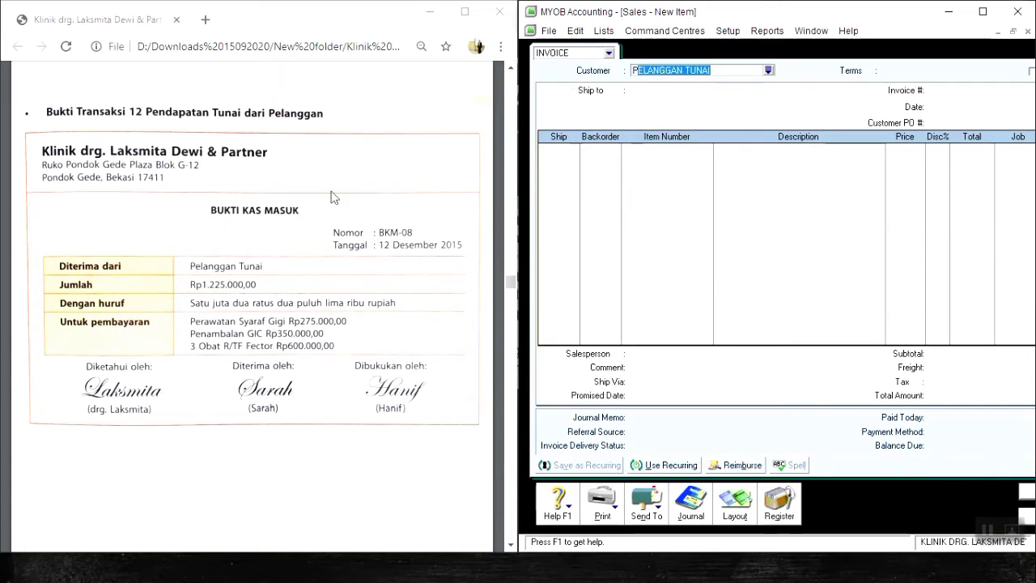
key("Tab")
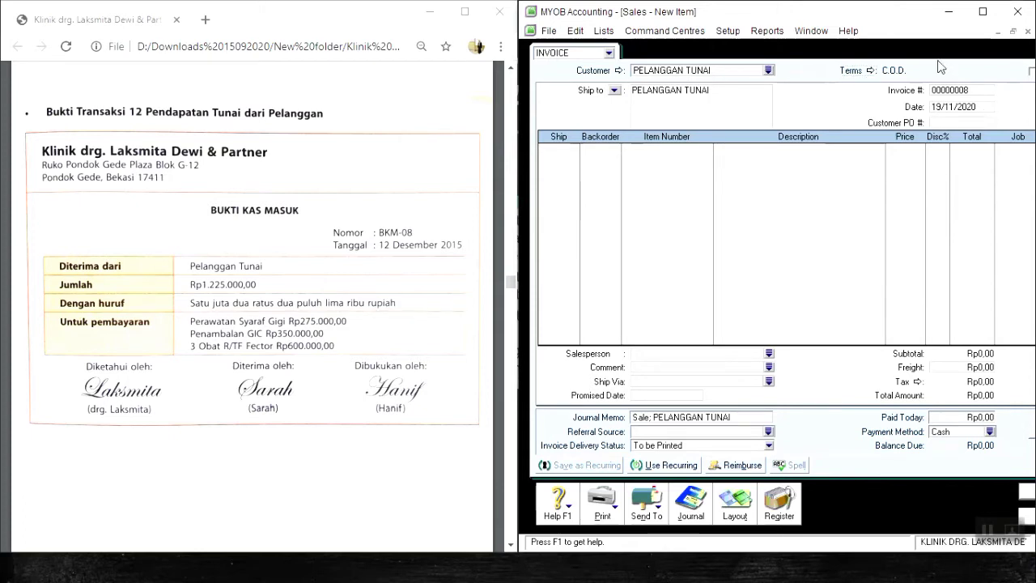
Set the invoice number to BKM-08 and the invoice date to 12/12/2015.
key("Tab")
key("Tab")
type("BKM")
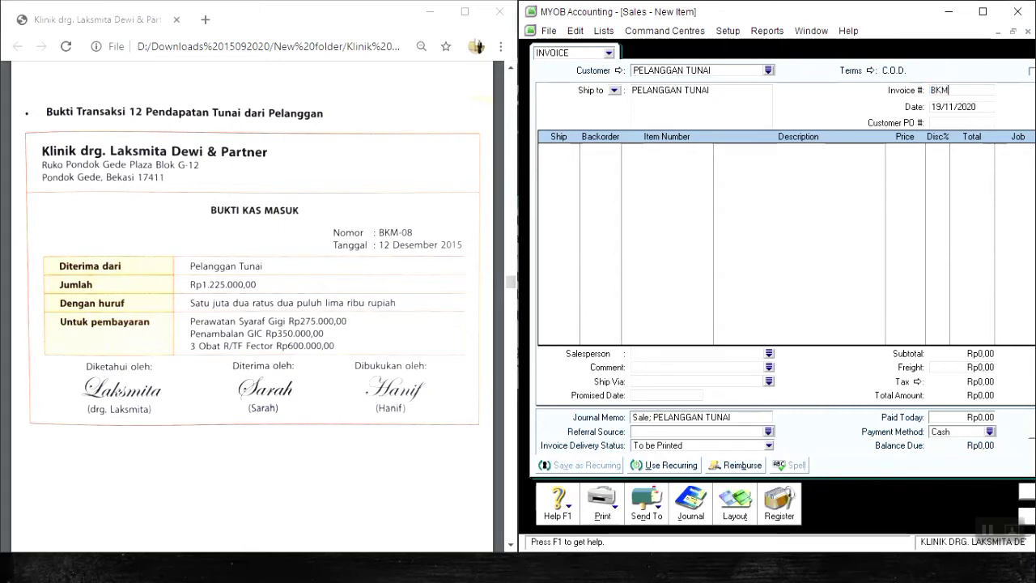
type("-08")
key("Tab")
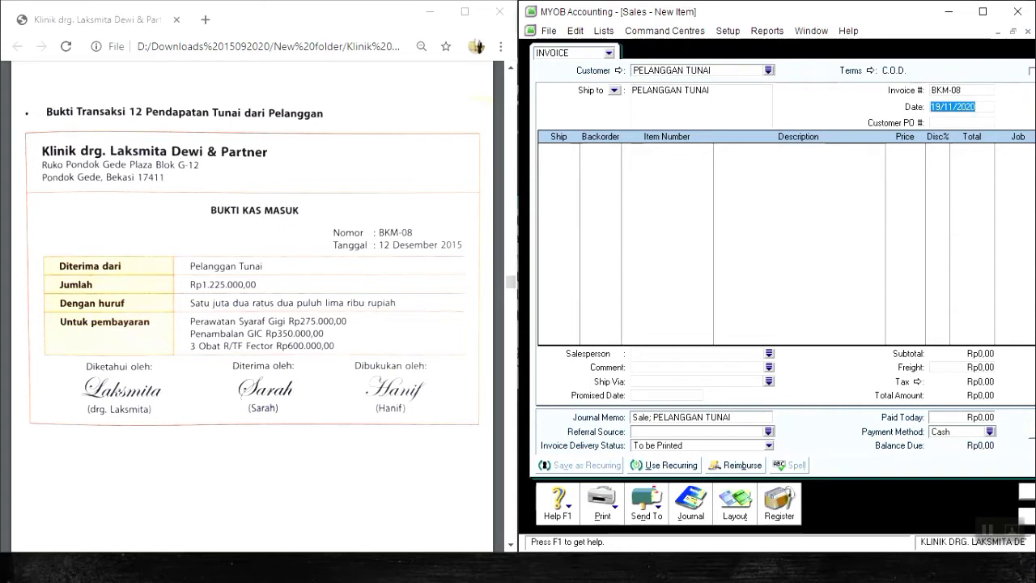
type("12/12/2015")
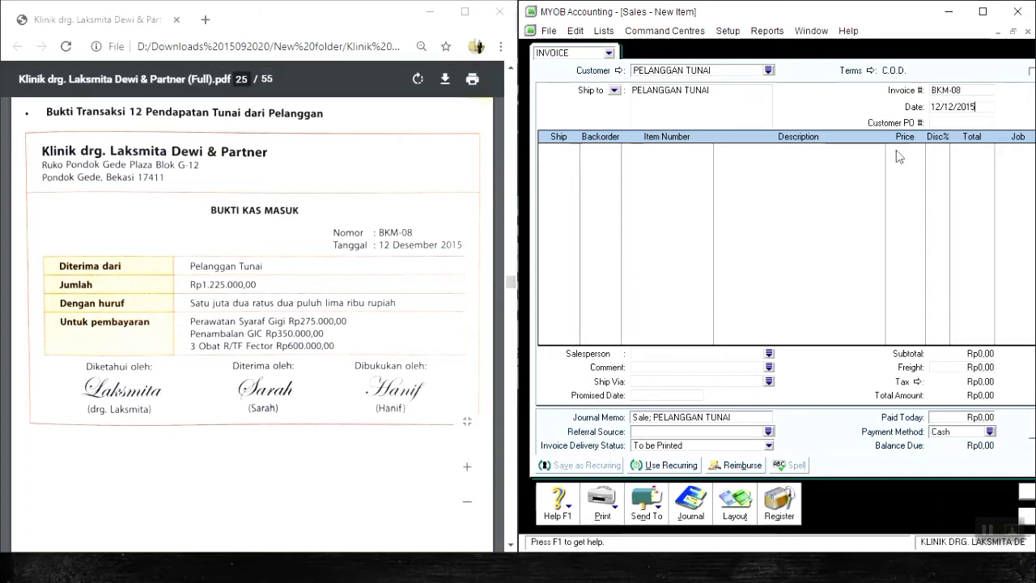
key("Tab")
key("Tab")
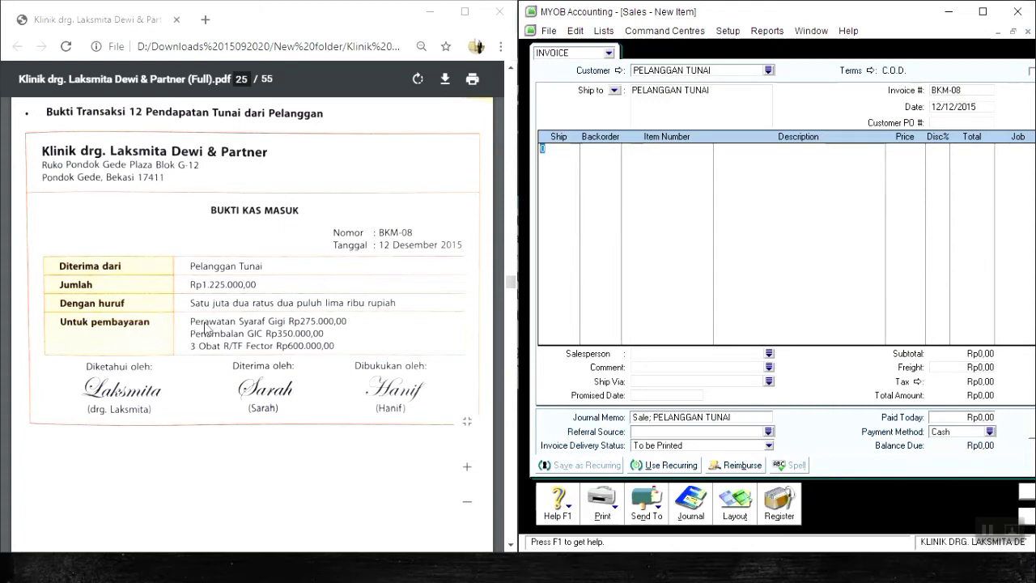
Add an invoice line for 1 unit of item SV05 Perawatan Syaraf Gigi priced at Rp275.000.
type("1")
key("Tab")
key("Tab")
key("Tab")
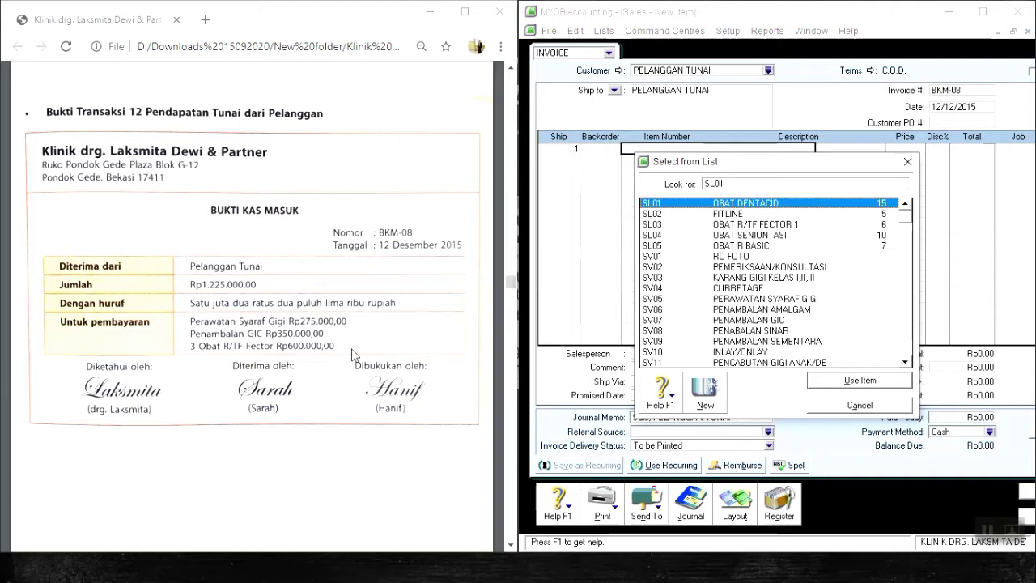
key("Down")
key("Down")
key("Down")
key("Down")
key("Down")
key("Down")
key("Down")
key("Down")
key("Down")
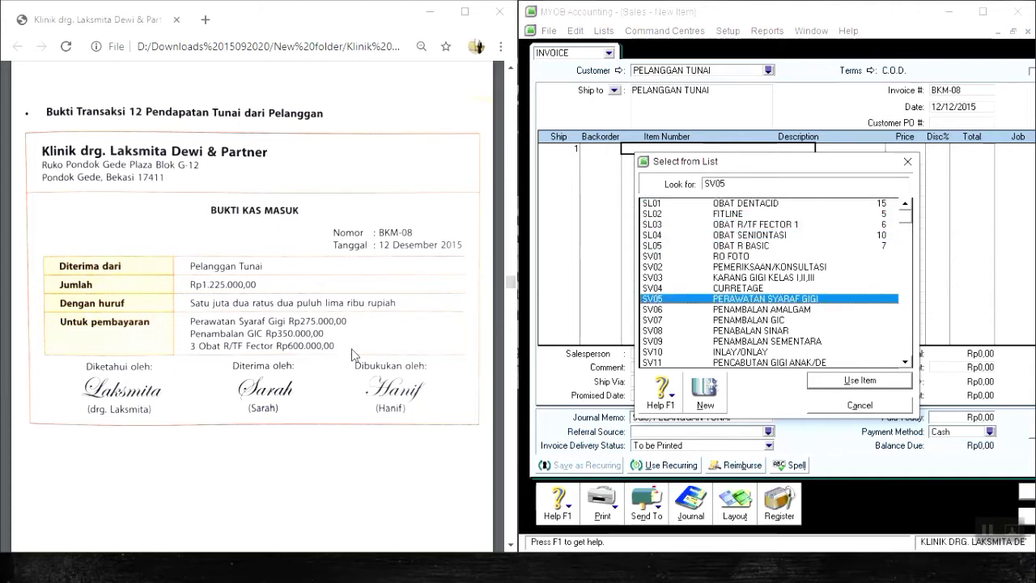
key("Return")
key("Tab")
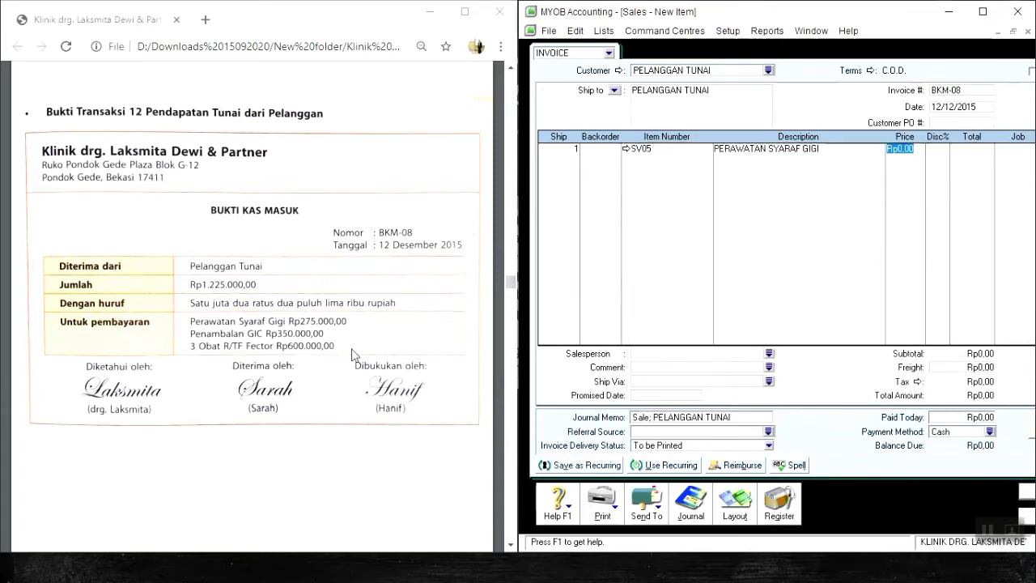
type("275000")
key("Return")
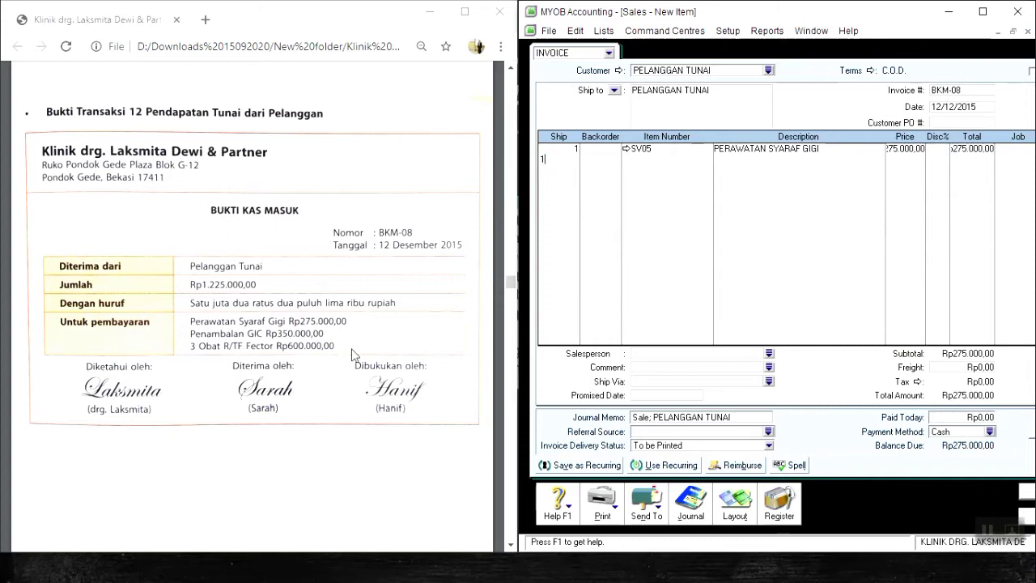
Add an invoice line for 1 unit of item SV07 Penambalan GIC priced at Rp350.000.
type("1")
key("Tab")
key("Tab")
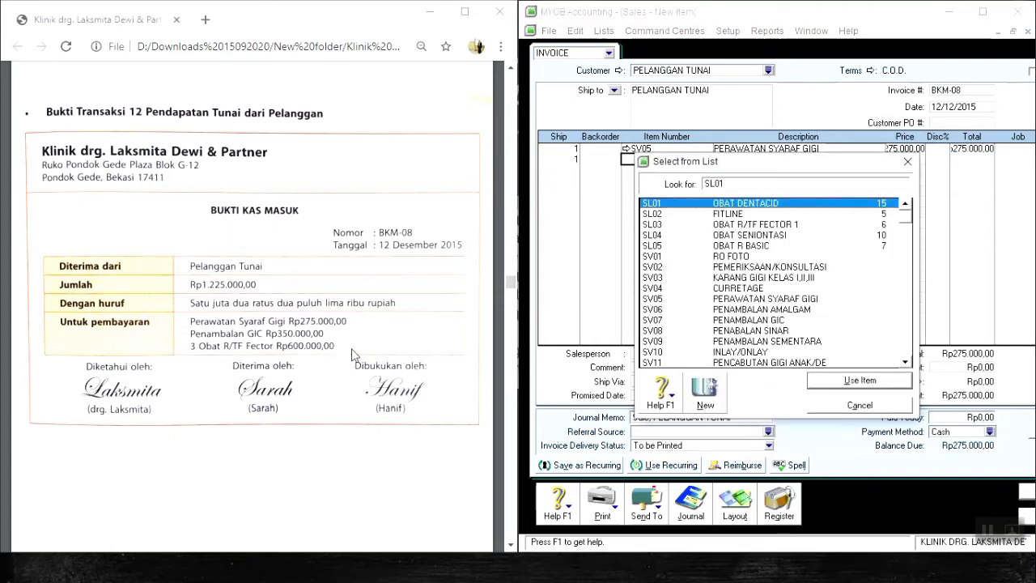
key("Down")
key("Down")
key("Down")
key("Down")
key("Down")
key("Down")
key("Down")
key("Down")
key("Down")
key("Down")
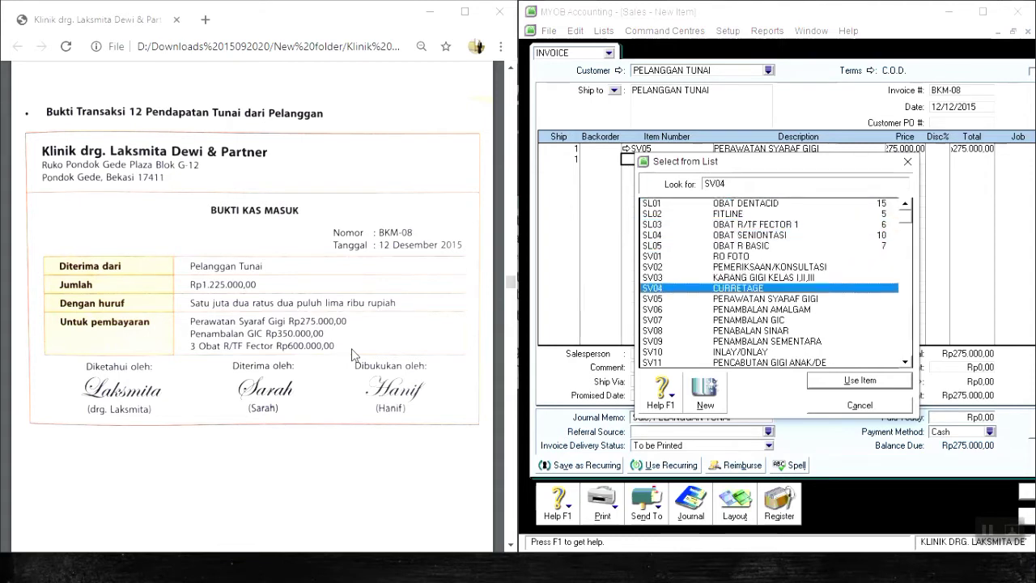
key("Down")
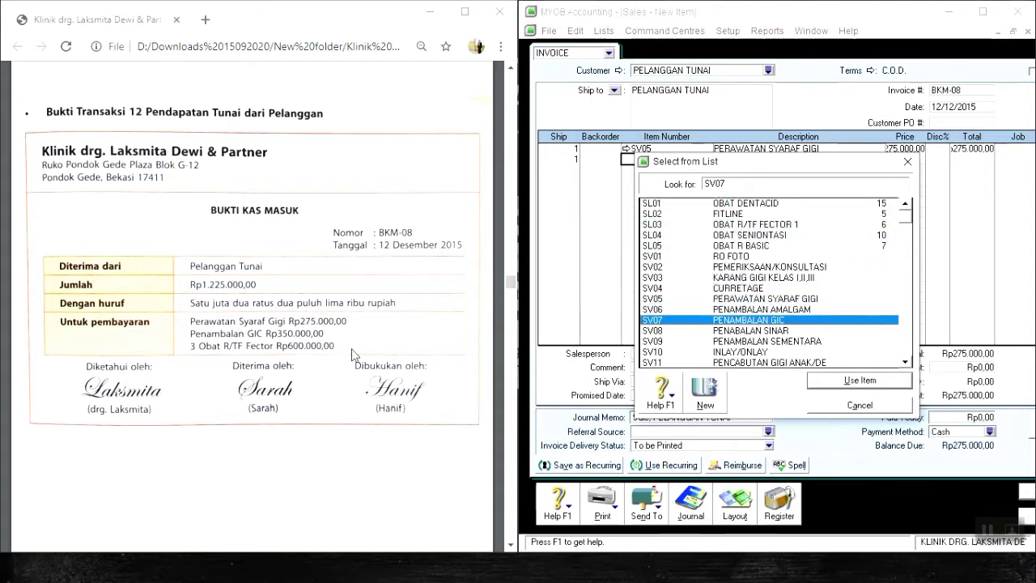
key("Return")
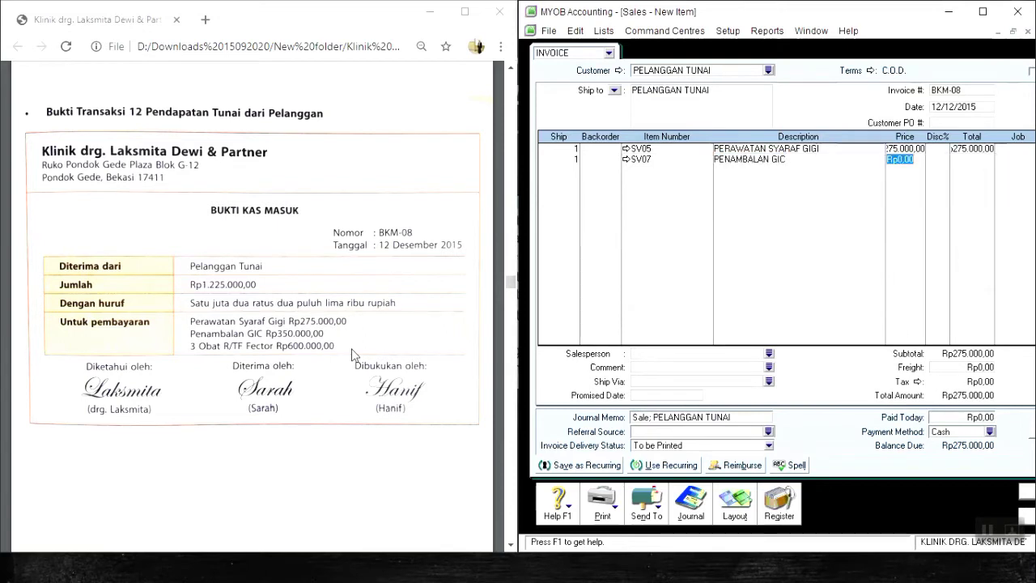
type("350000")
key("Return")
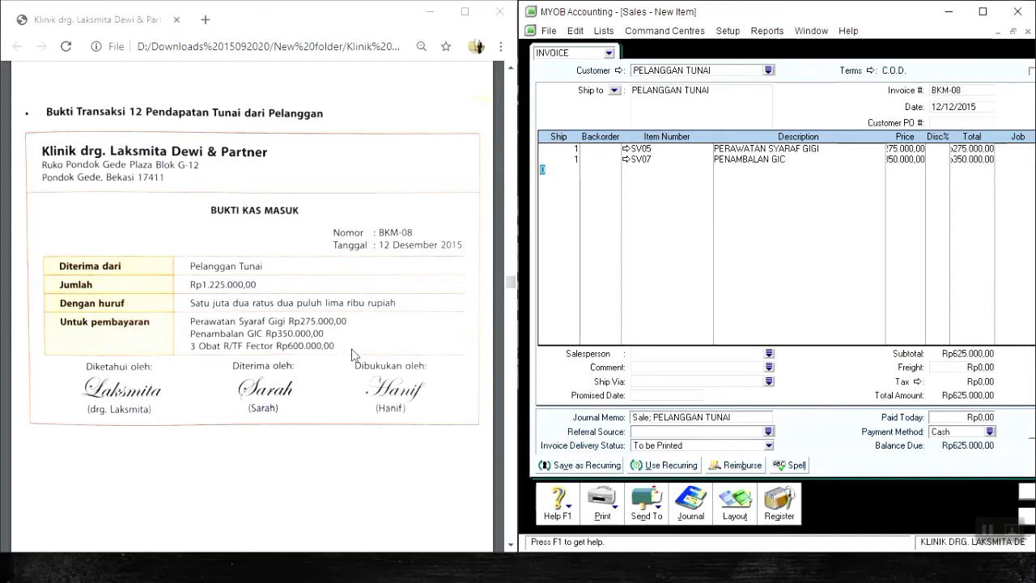
Add an invoice line for 3 units of item SL03 Obat R/TF Fector 1 priced at Rp200.000 each.
type("3")
key("Tab")
key("Tab")
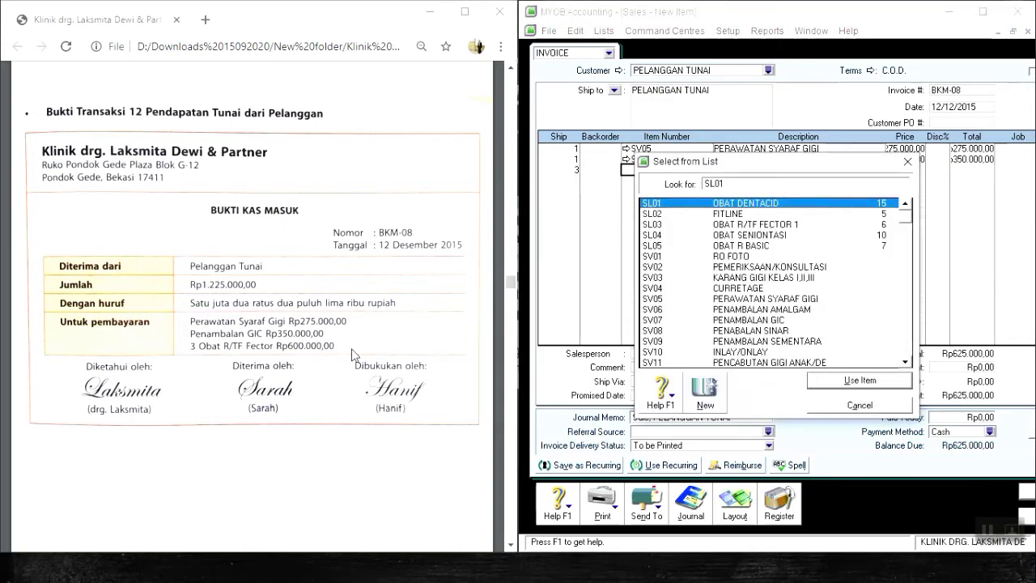
key("Down")
key("Down")
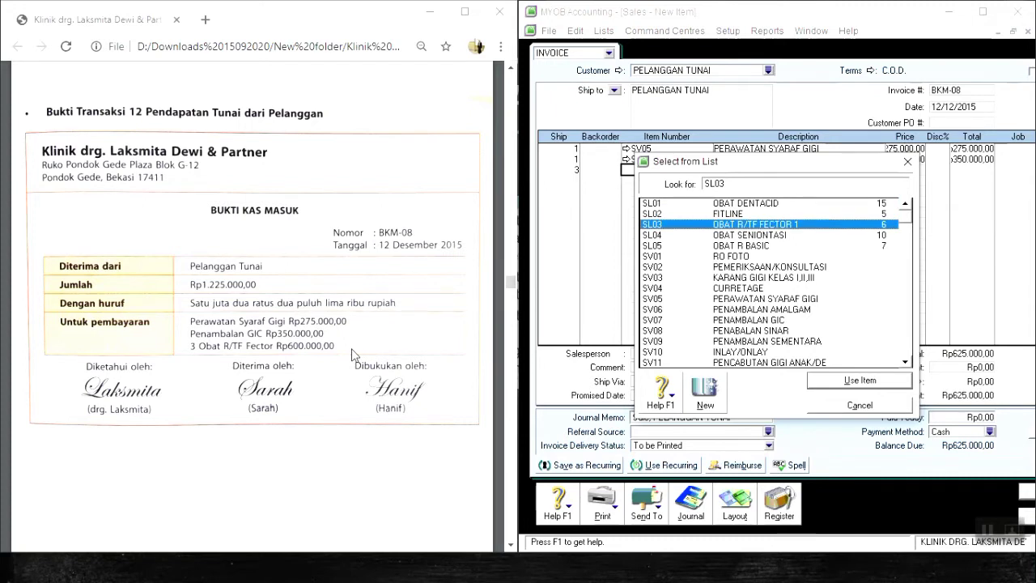
key("Return")
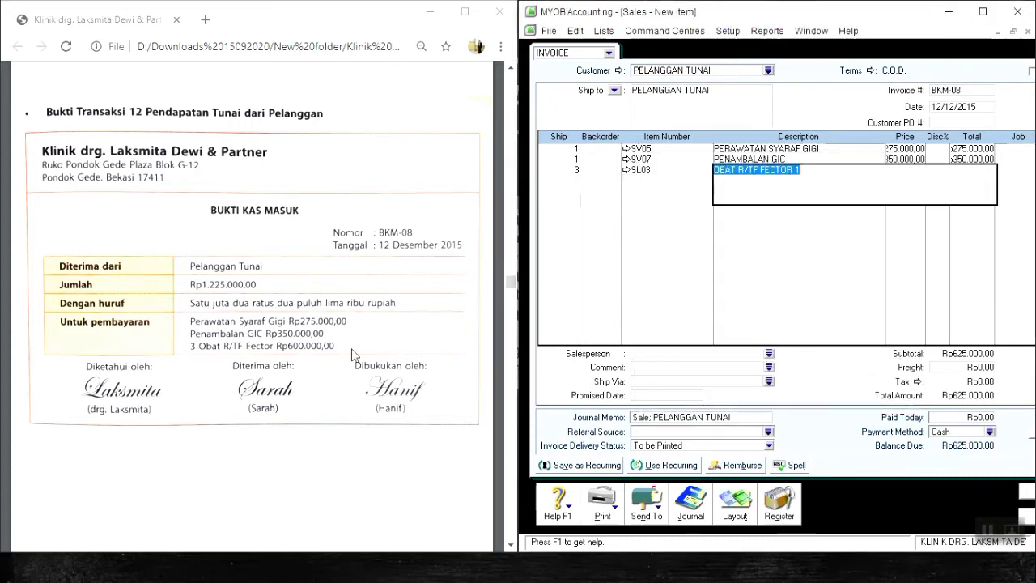
key("Tab")
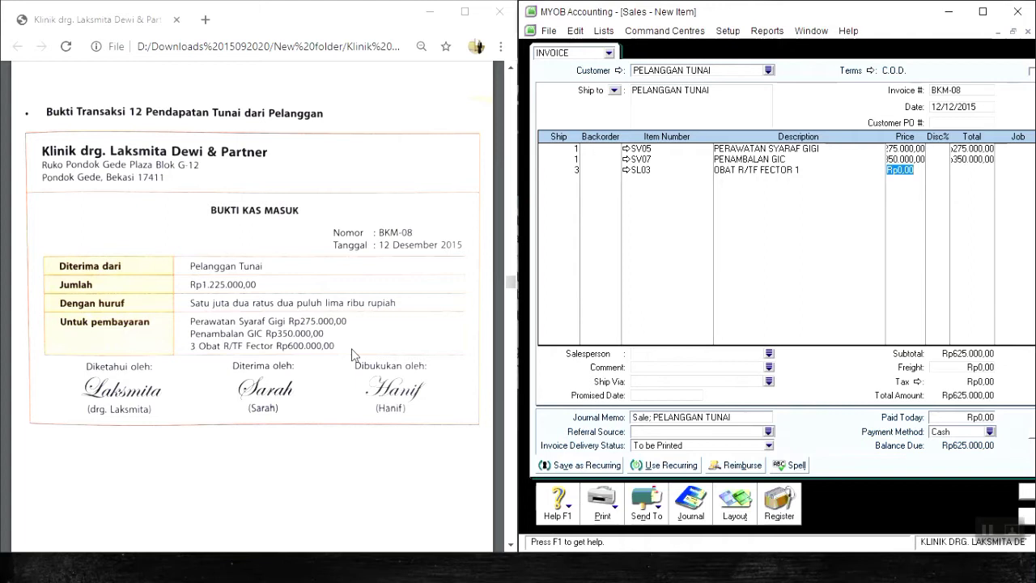
type("200000")
key("Return")
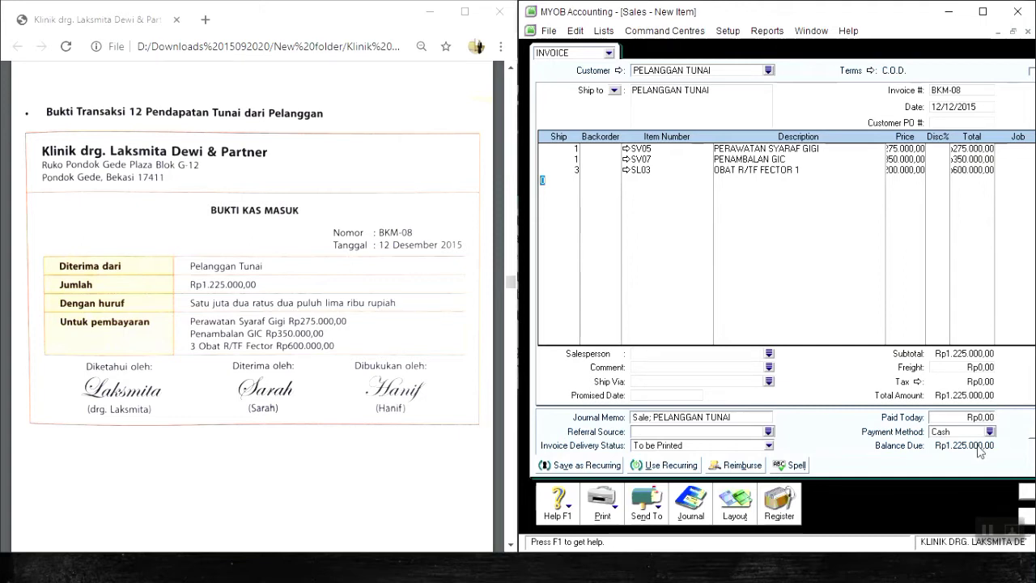
Enter Rp1.225.000 as the amount paid today on the invoice.
left_click(953, 417)
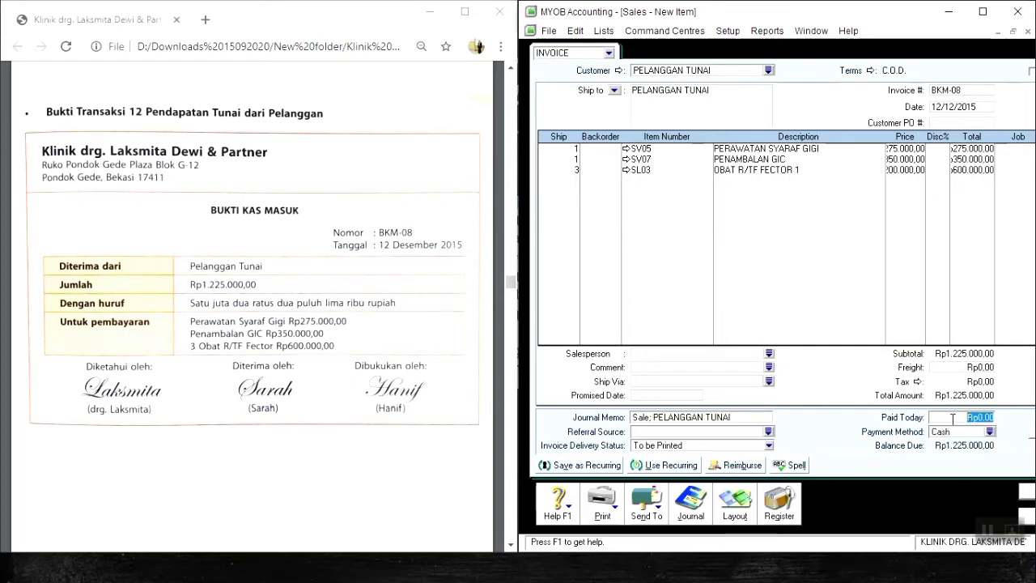
type("1225000")
key("Tab")
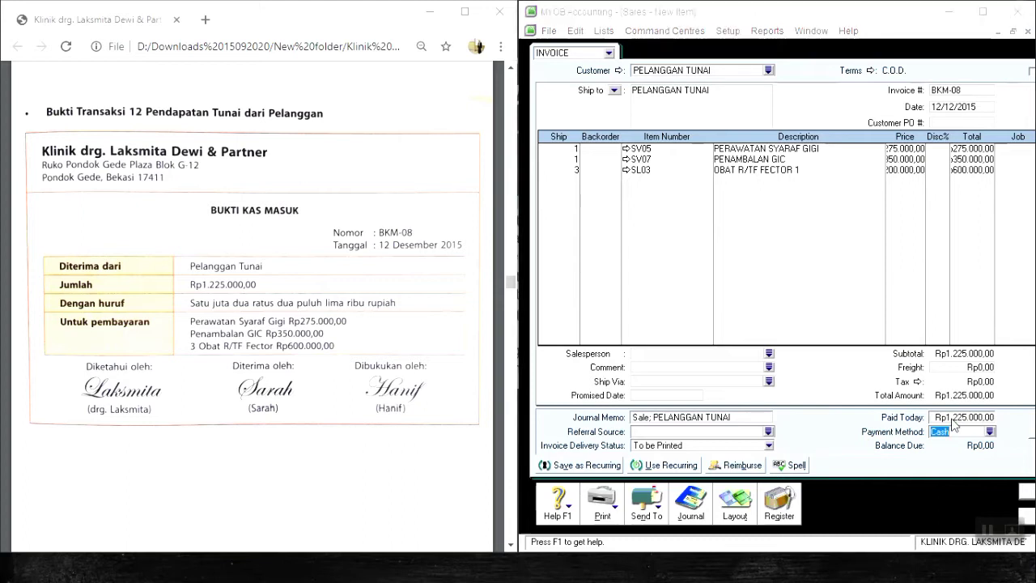
Review the transaction recap, record the BKM-08 sale, and close the sales form.
key("ctrl+r")
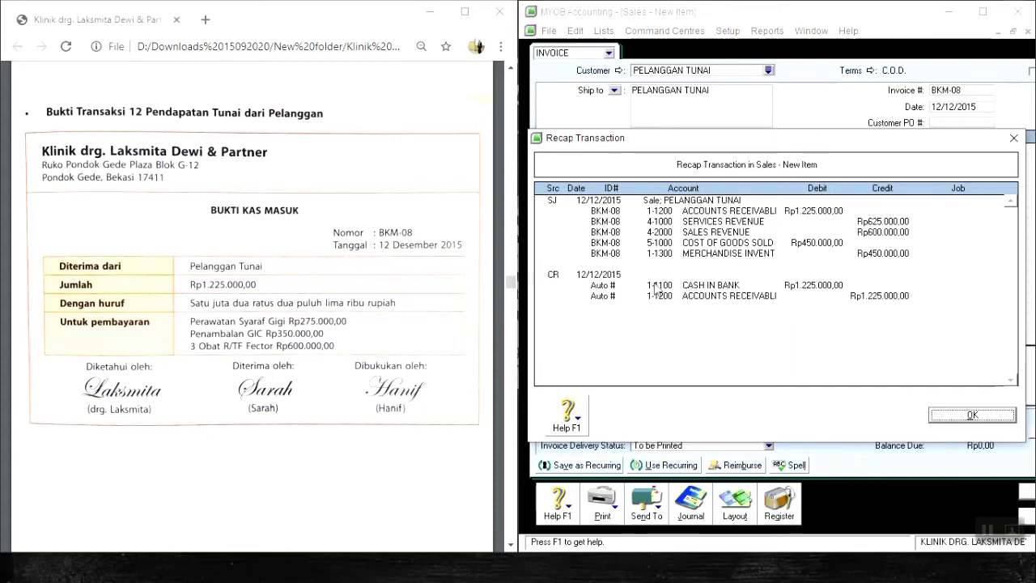
key("Return")
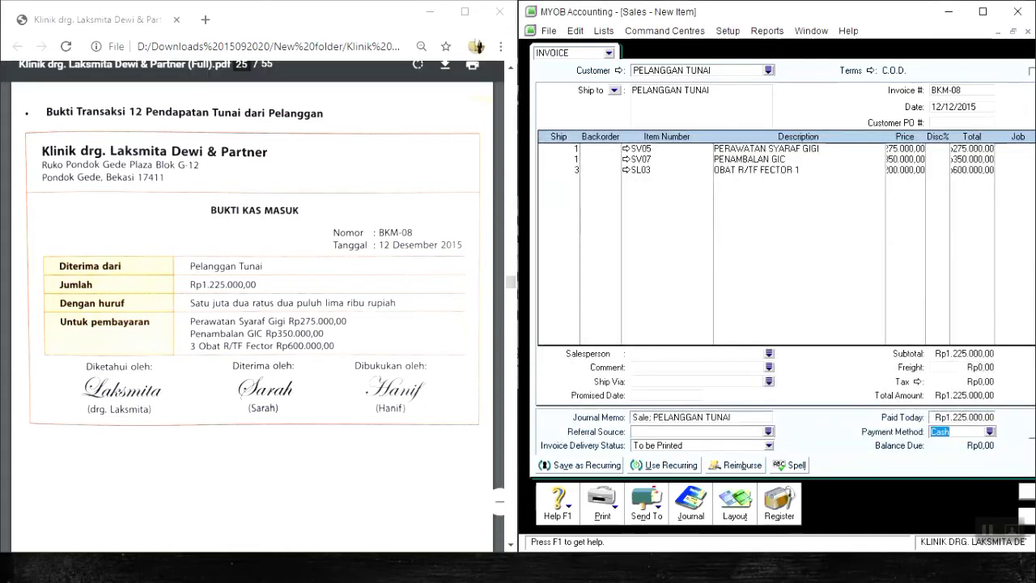
left_click(1024, 498)
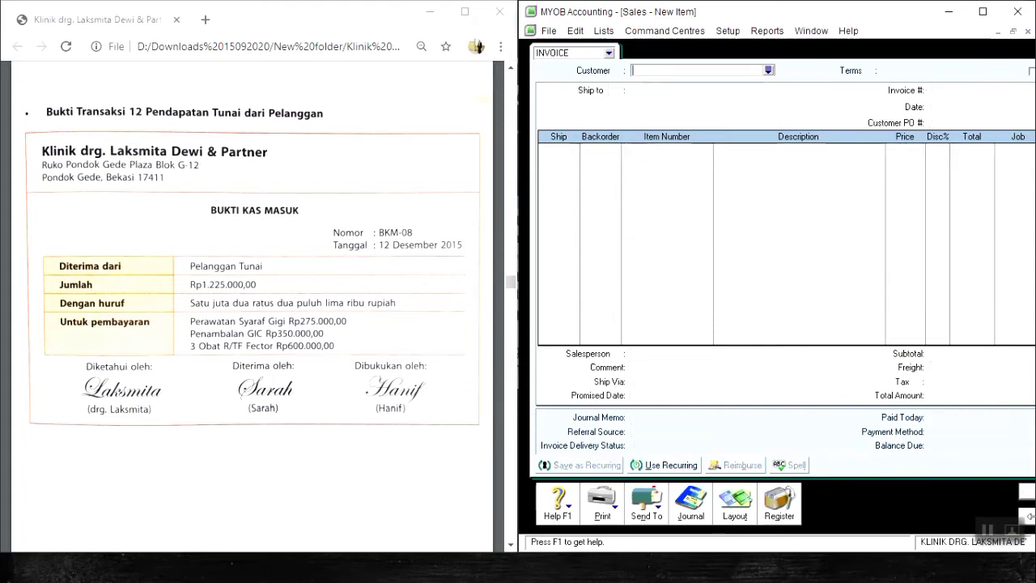
left_click(1028, 519)
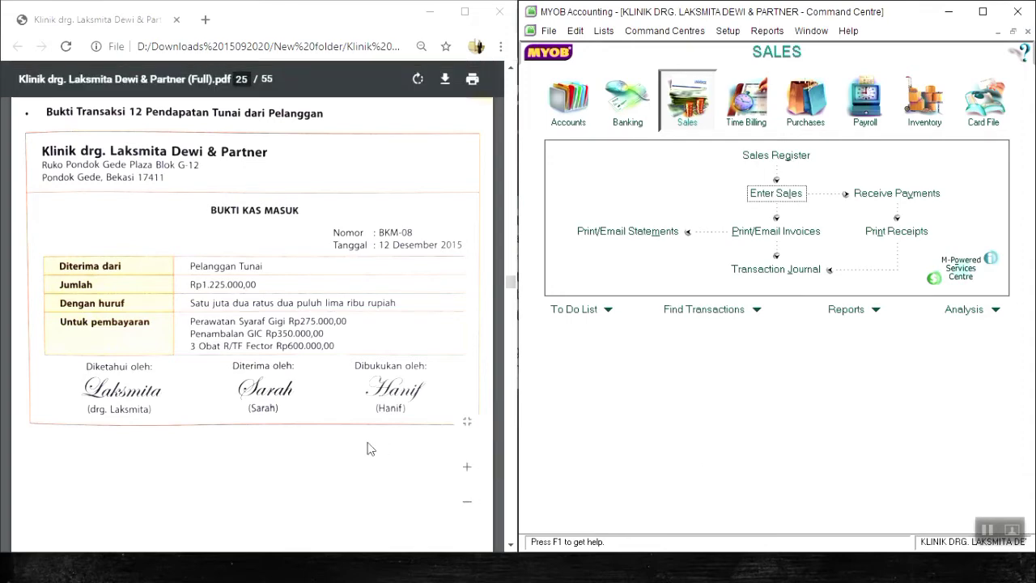
Go to transaction voucher 13 in the PDF and start a new sales invoice for the customer PELANGGAN TUNAI.
scroll(366, 446, "down", 3)
scroll(366, 448, "down", 3)
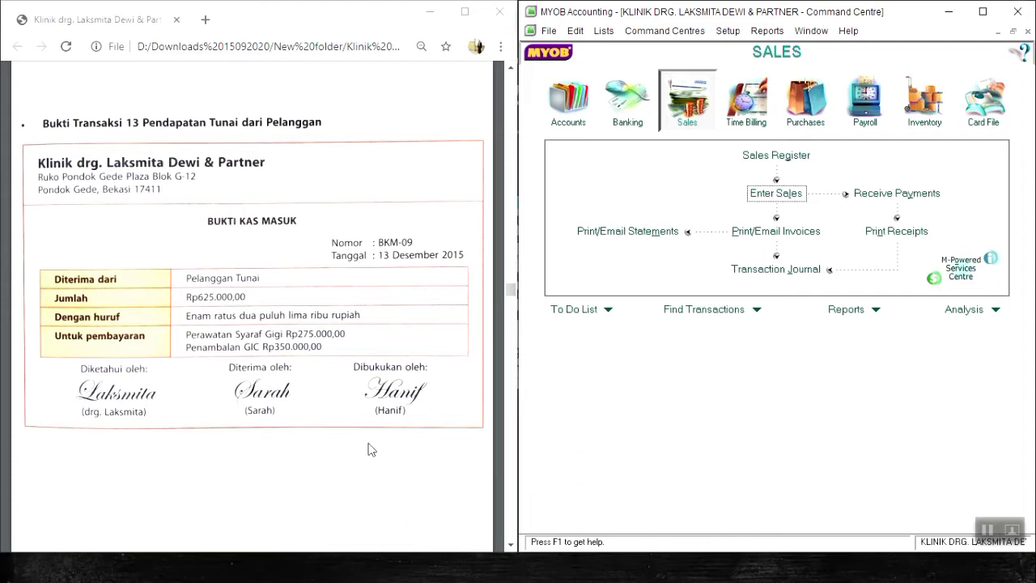
left_click(775, 191)
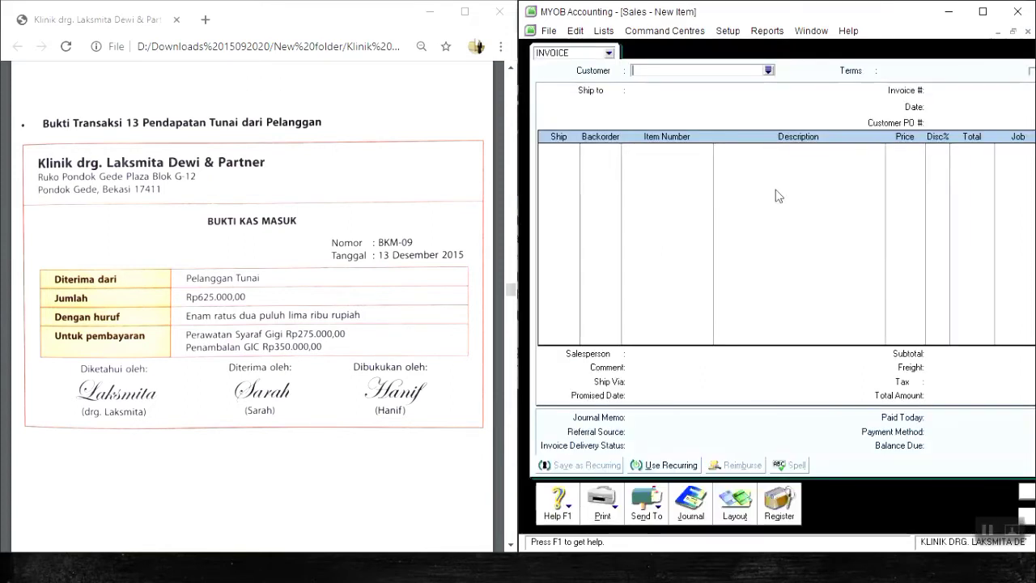
type("PELANGGAN TUNAI")
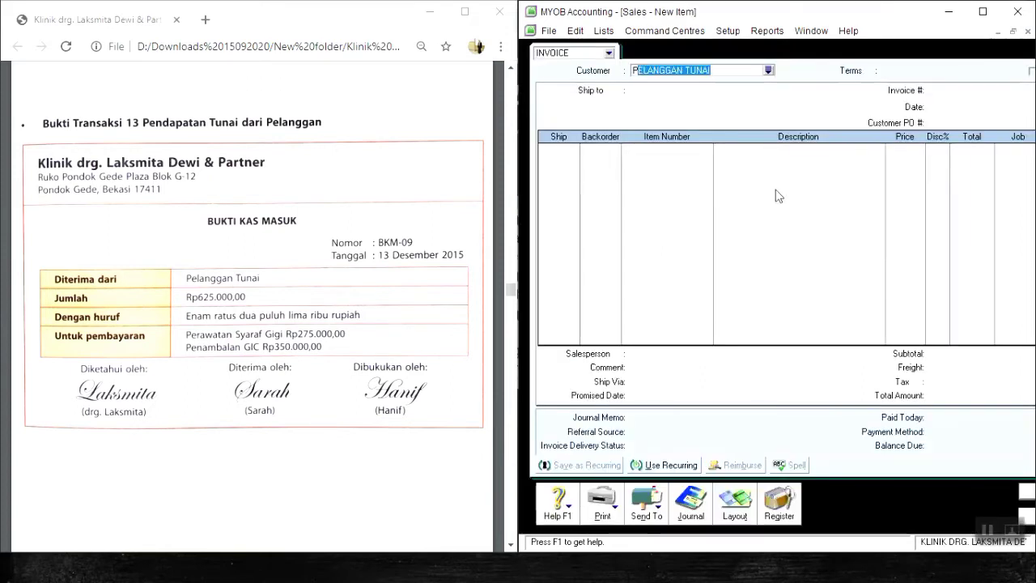
key("Tab")
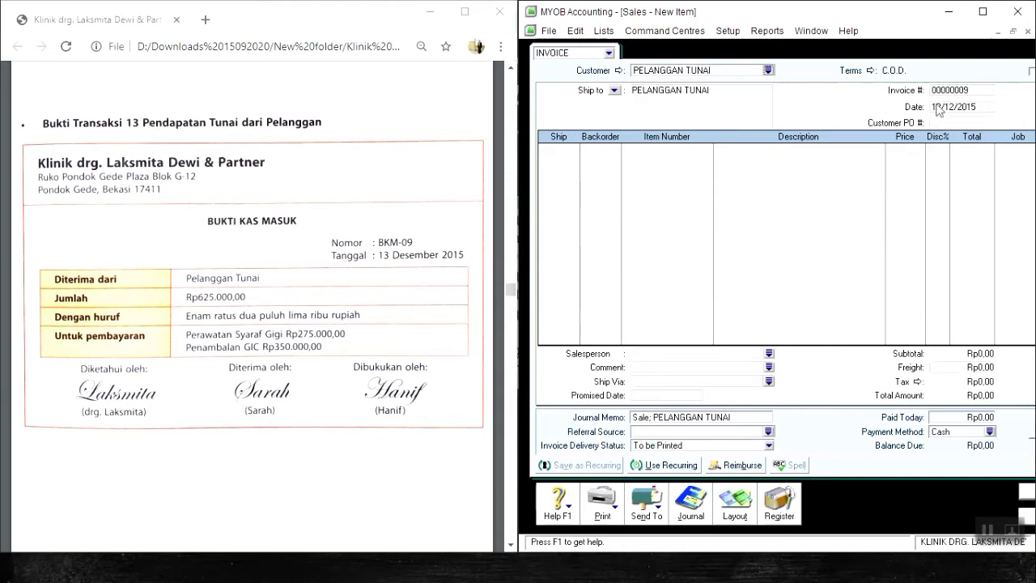
Set the invoice number to BKM-09 and the invoice date to 13/12/2015.
key("Tab")
key("Tab")
key("Tab")
key("Tab")
key("Tab")
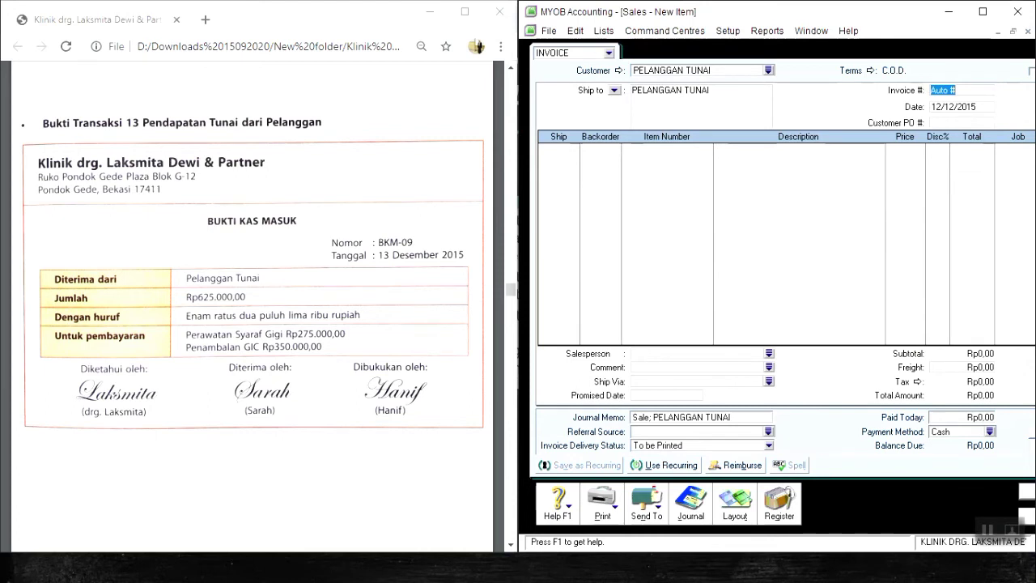
type("BKM-09")
key("Tab")
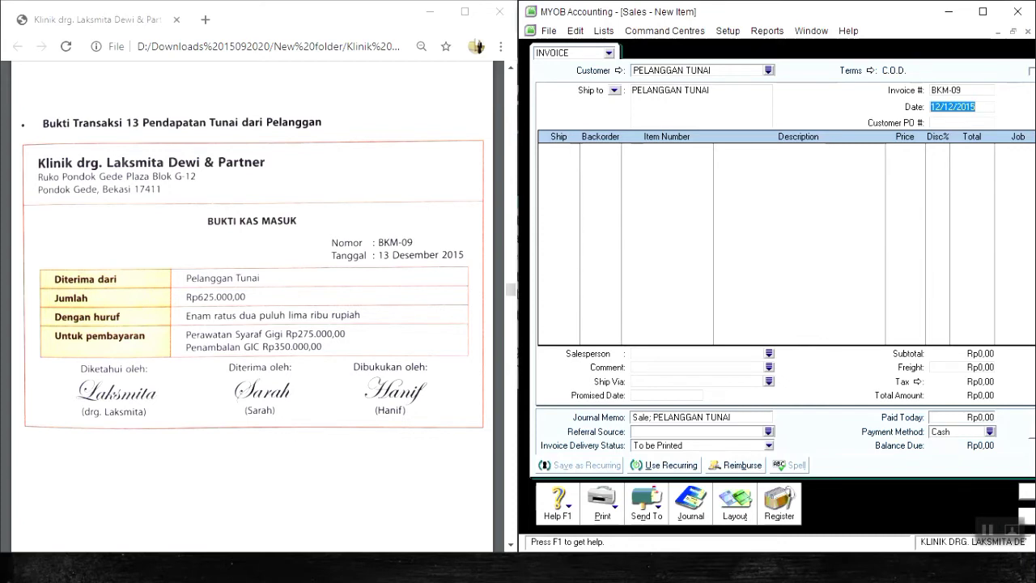
type("13/12/2015")
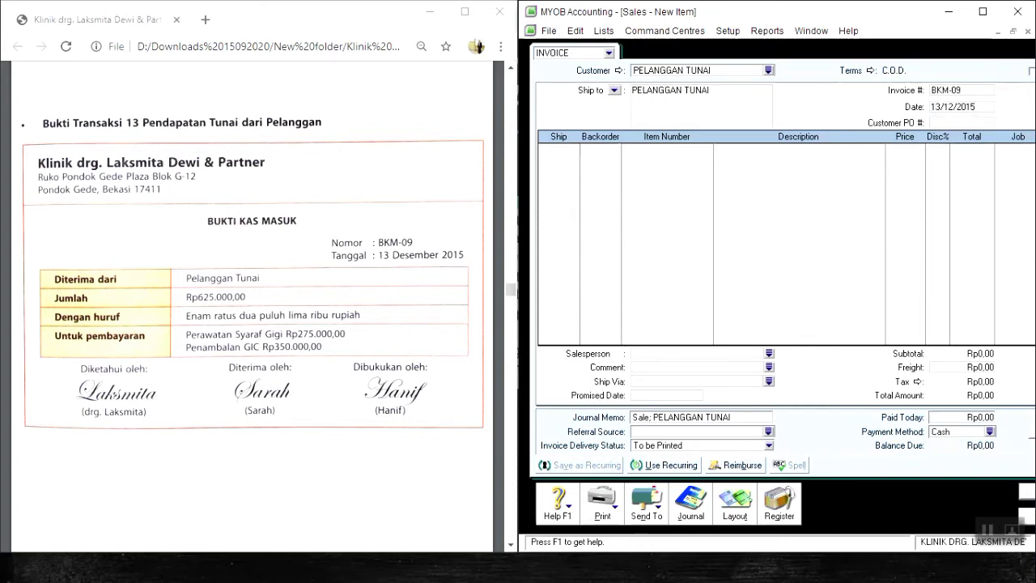
key("Tab")
key("Tab")
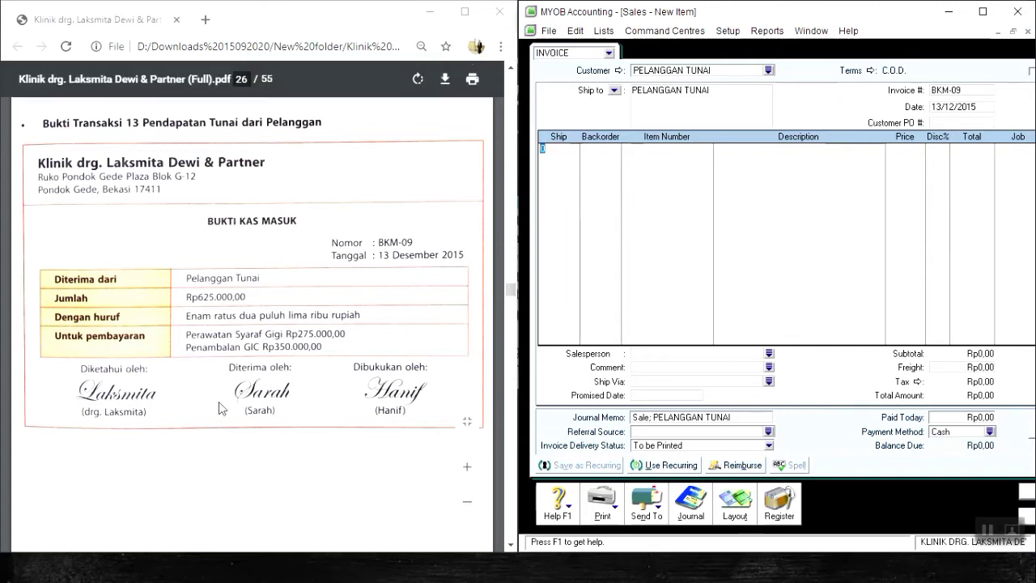
Add a first line to invoice BKM-09 for 1 unit of item SV05 Perawatan Syaraf Gigi priced at Rp275.000.
type("1")
key("Tab")
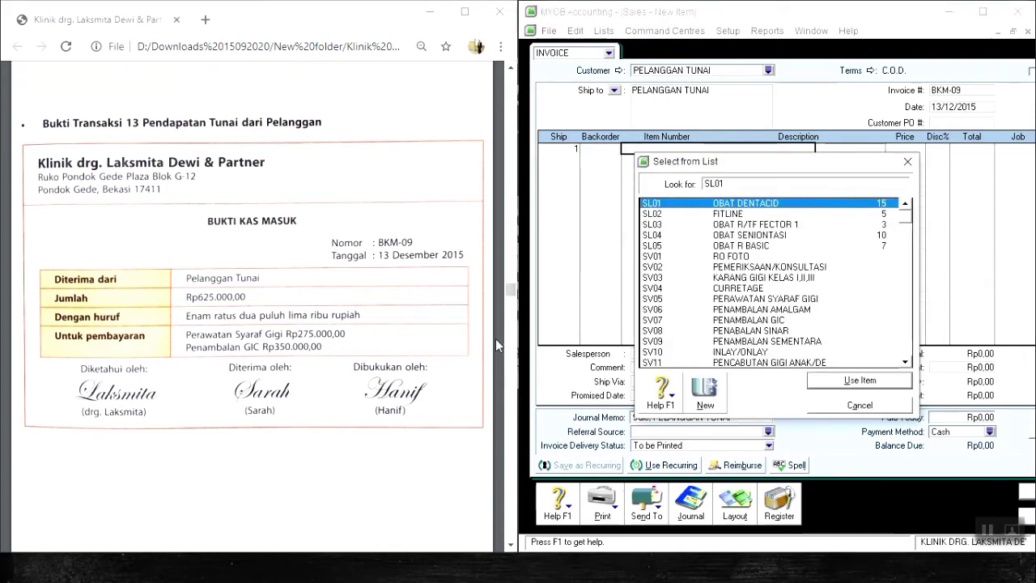
key("Down")
key("Down")
key("Down")
key("Down")
key("Down")
key("Down")
key("Down")
key("Down")
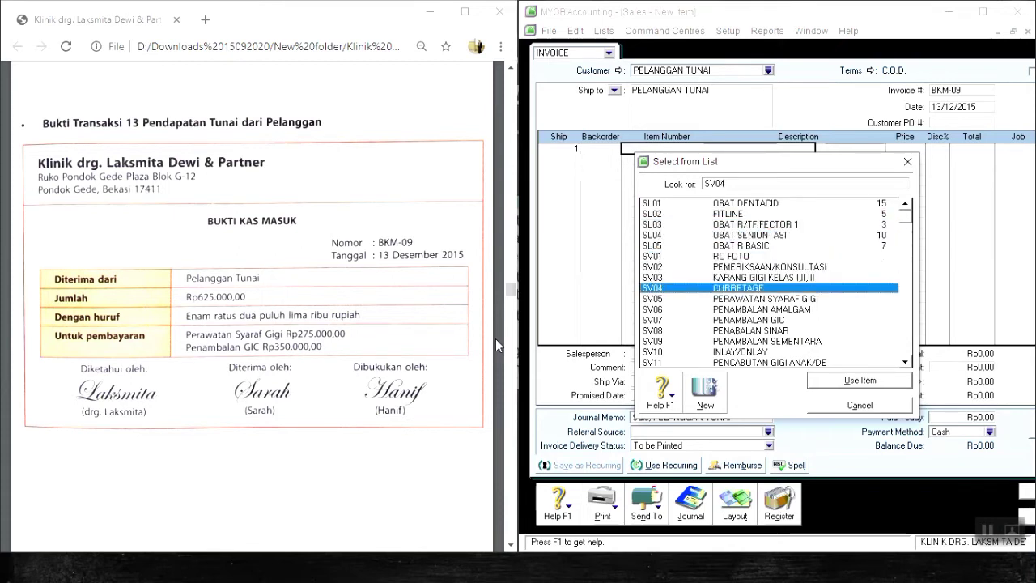
key("Down")
key("Return")
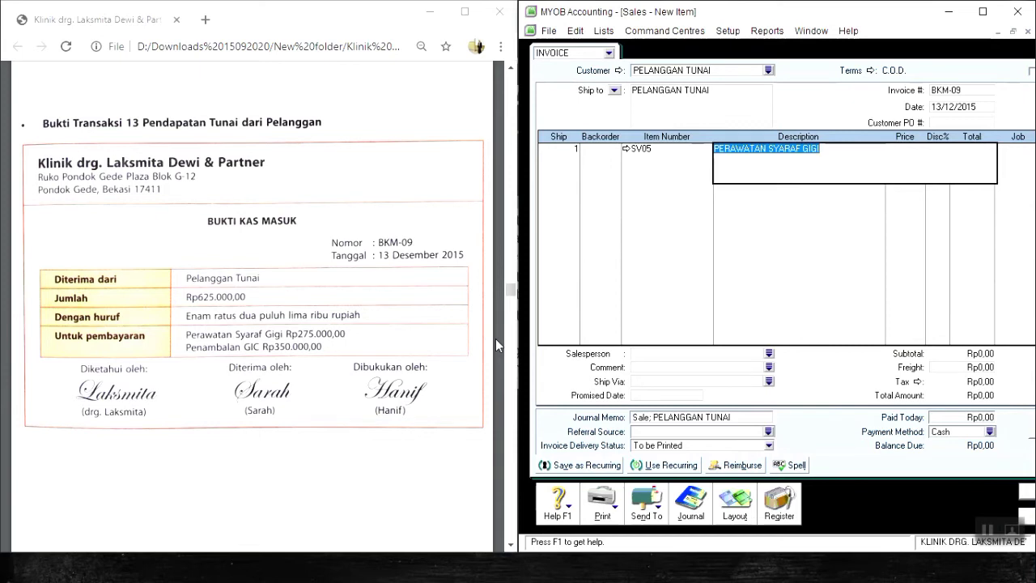
key("Tab")
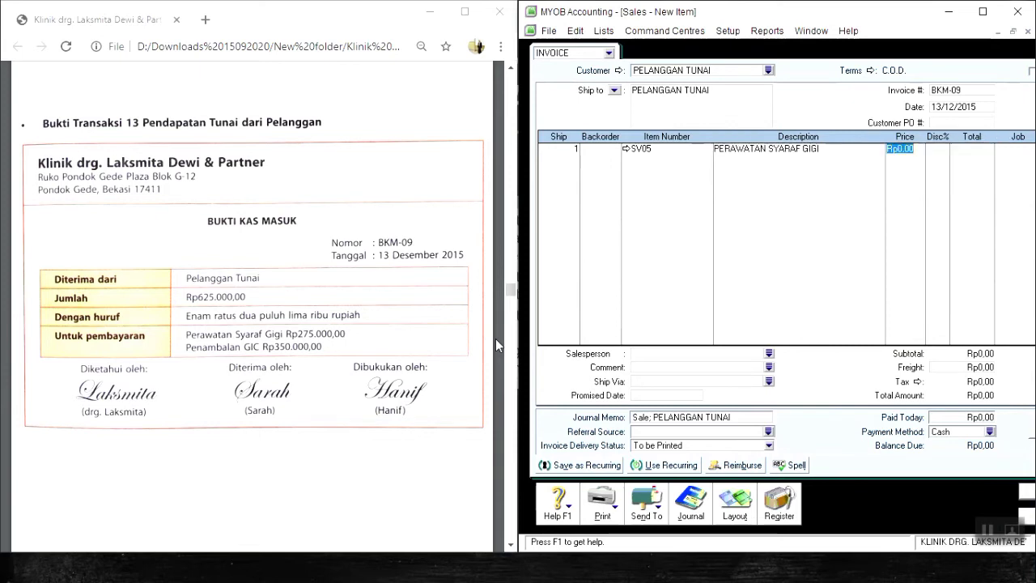
type("275000")
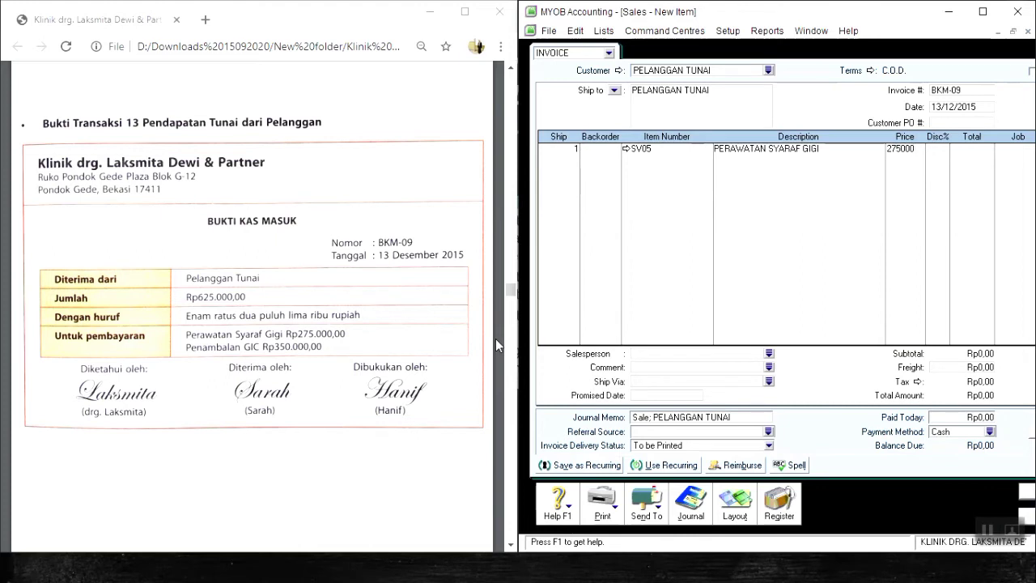
key("Return")
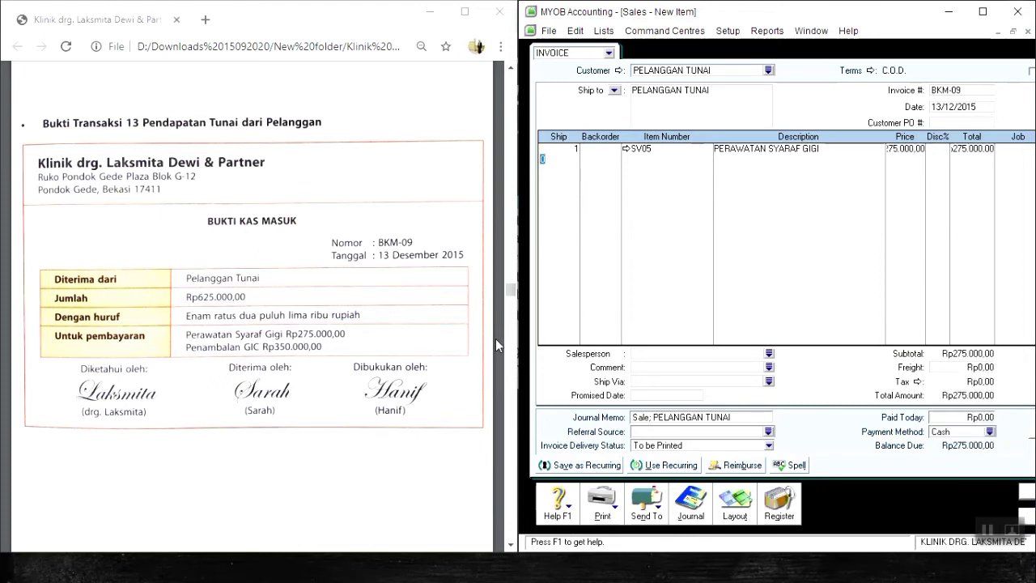
Add a second line to invoice BKM-09 for 1 unit of item SV07 Penambalan GIC priced at Rp350.000.
type("1")
key("Tab")
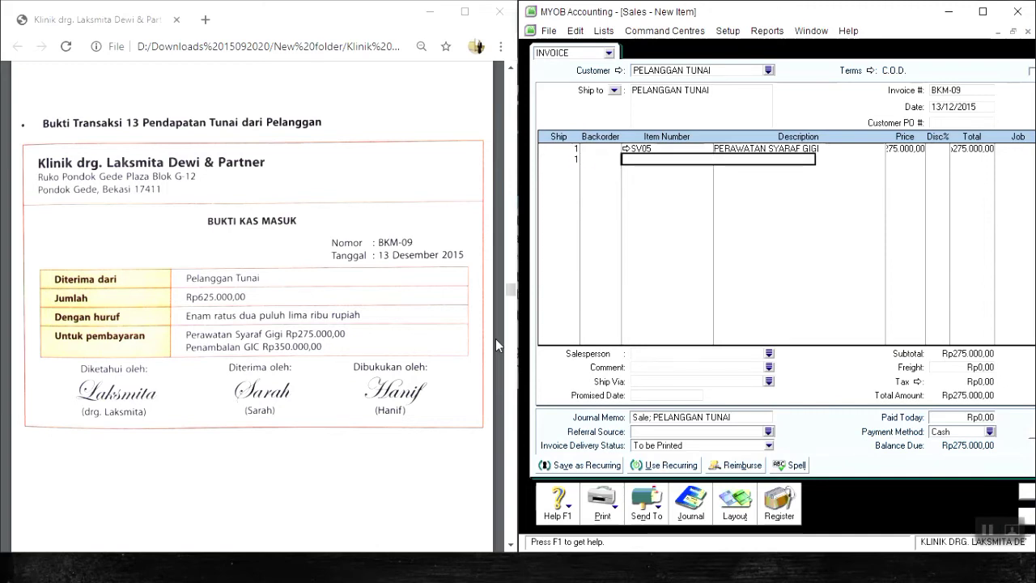
key("Tab")
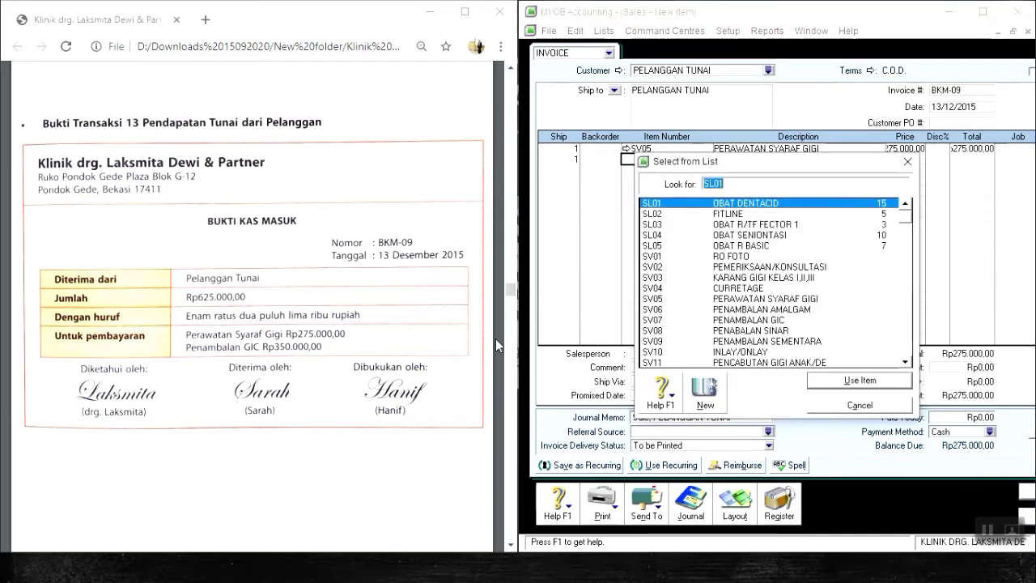
key("Down")
key("Down")
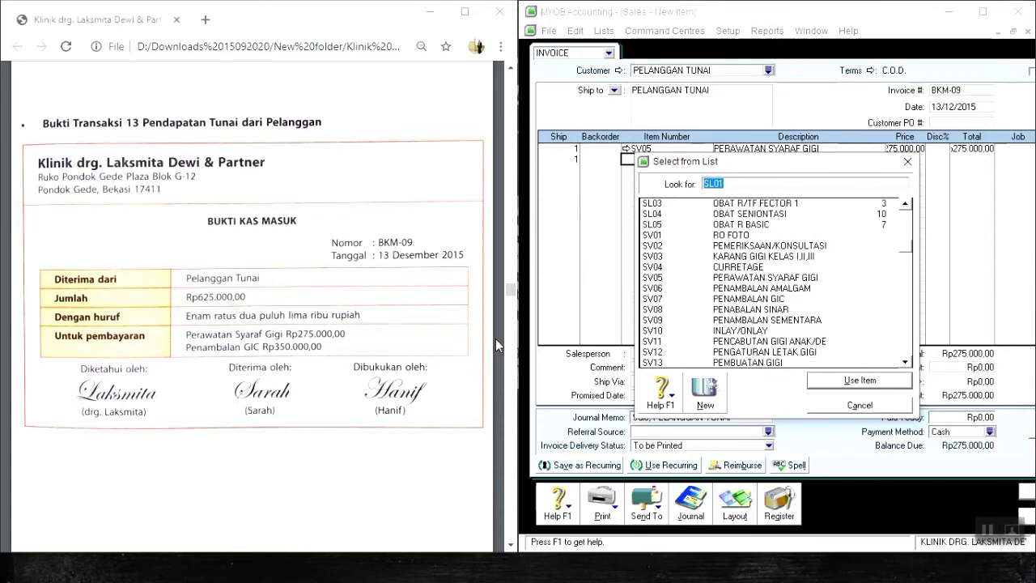
left_click(763, 278)
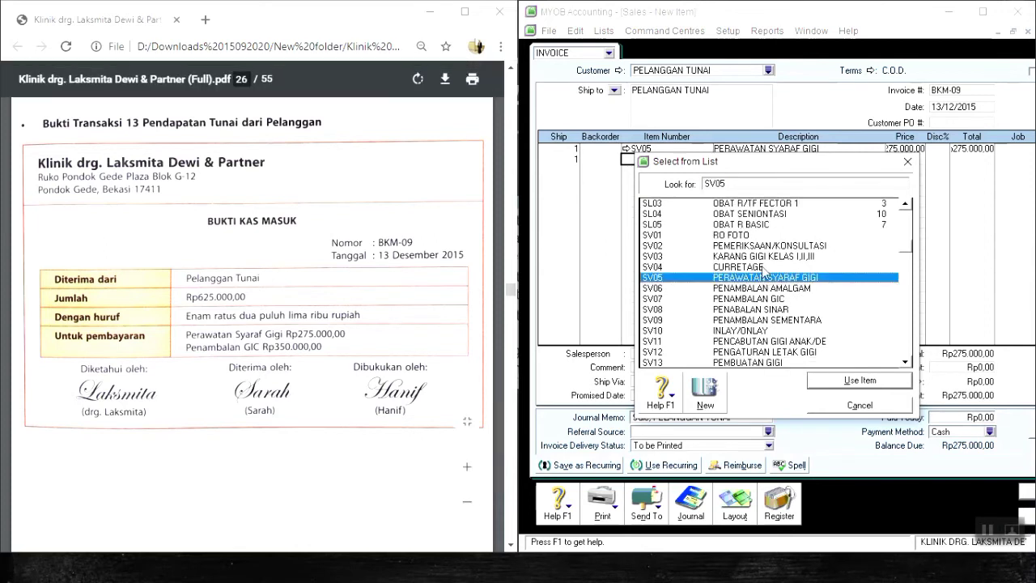
left_click(774, 299)
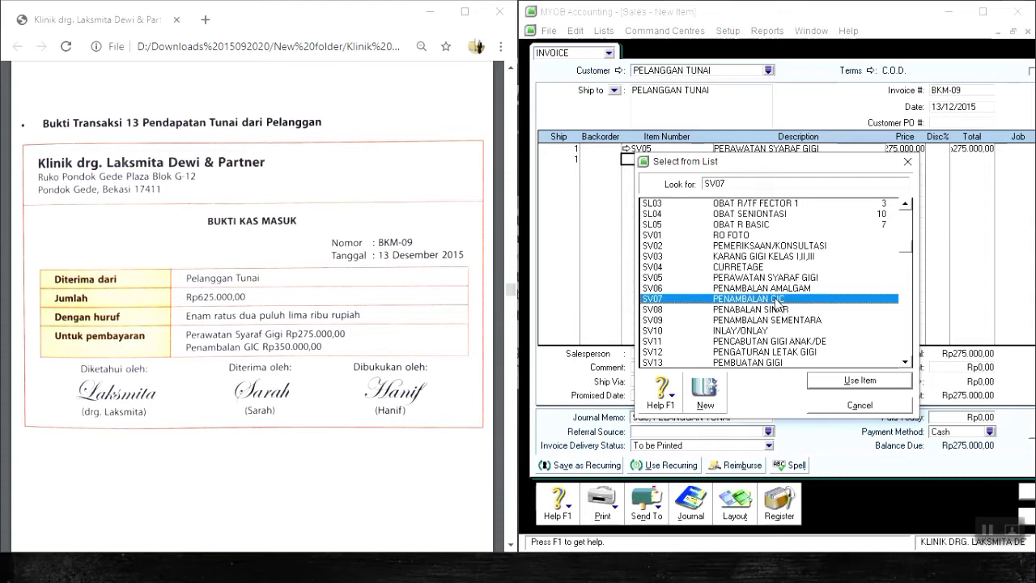
double_click(774, 299)
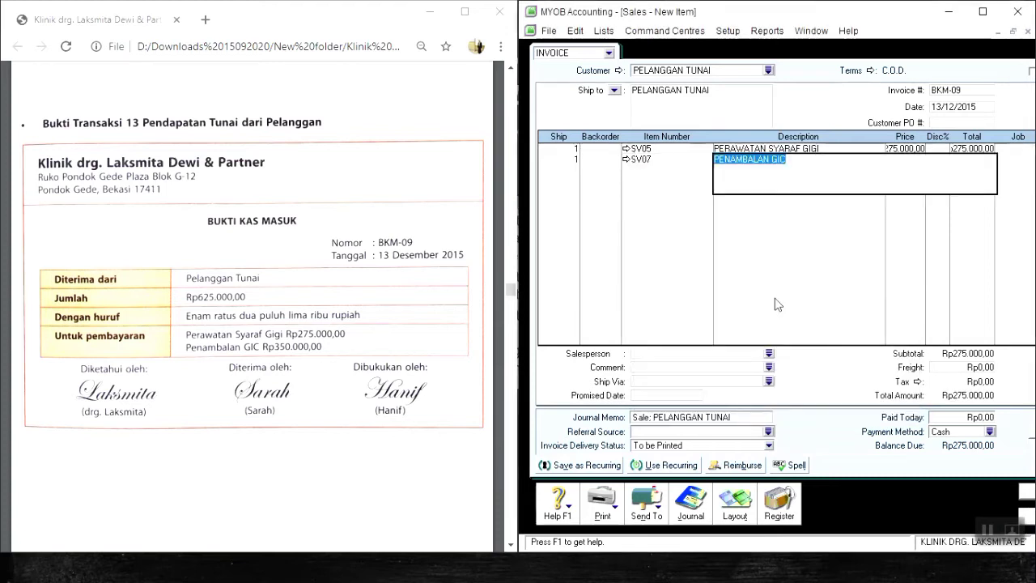
key("Tab")
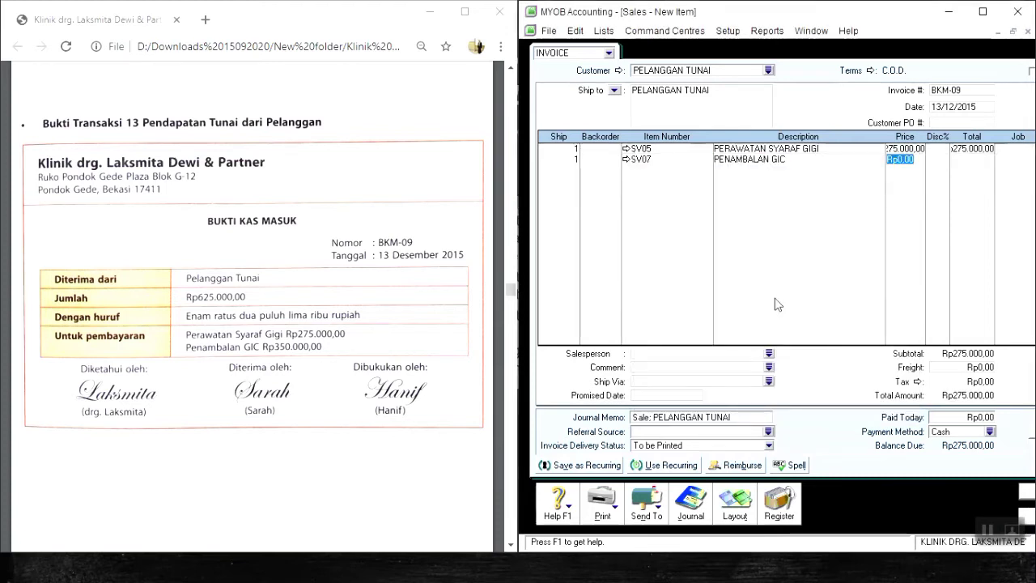
type("350000")
key("Return")
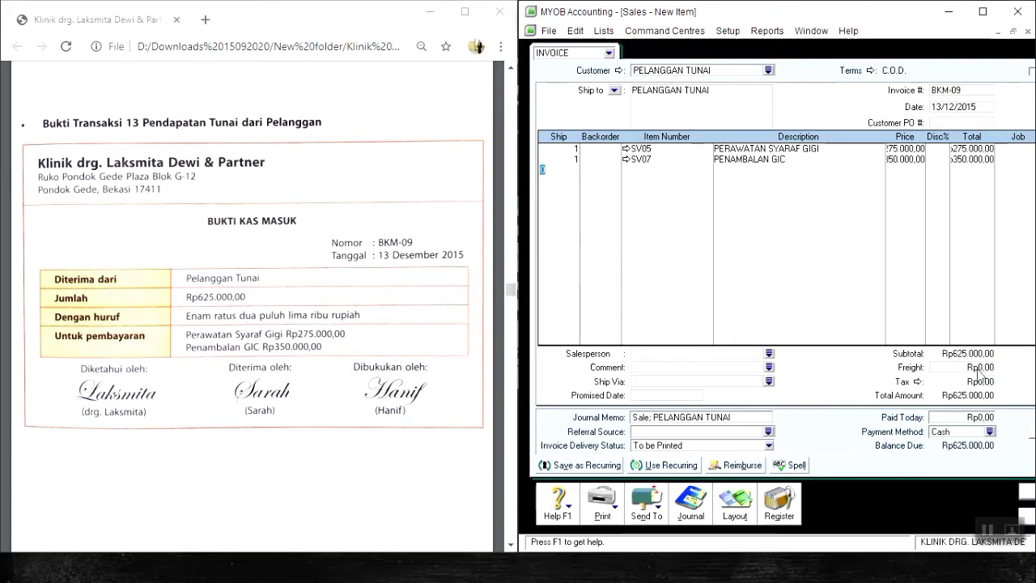
Enter Rp625.000 as the amount paid today on invoice BKM-09.
left_click(976, 417)
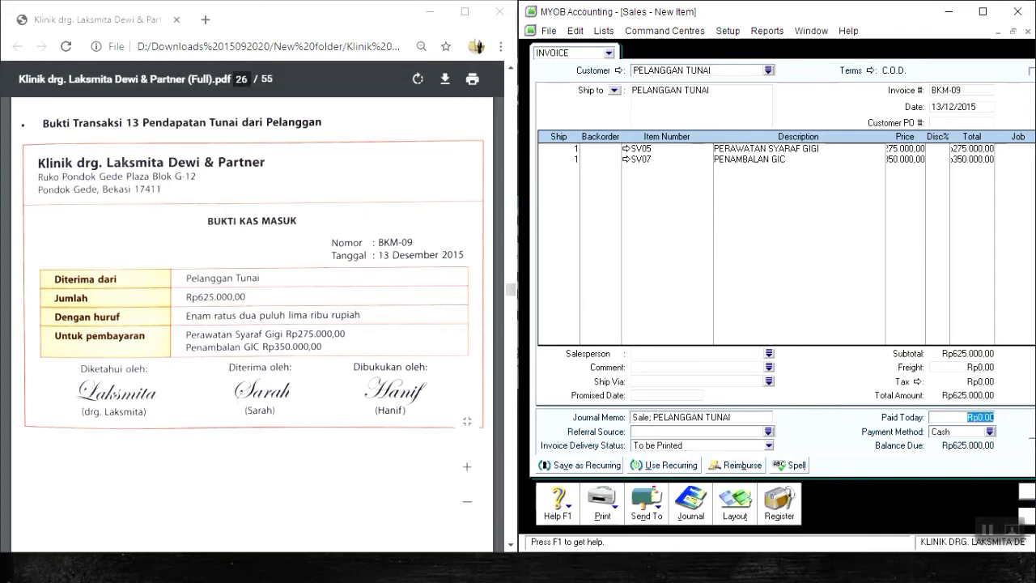
type("625000")
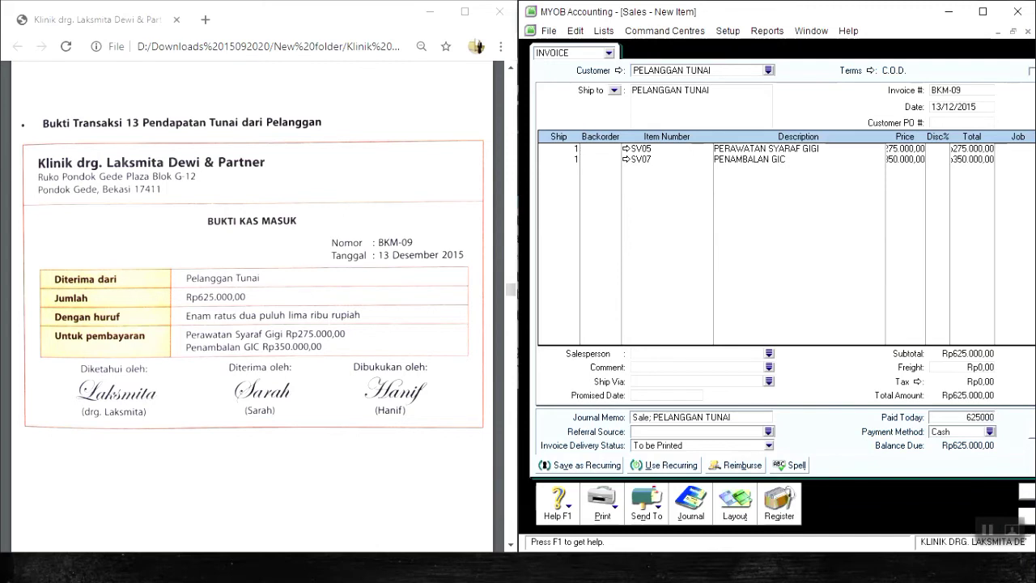
key("Tab")
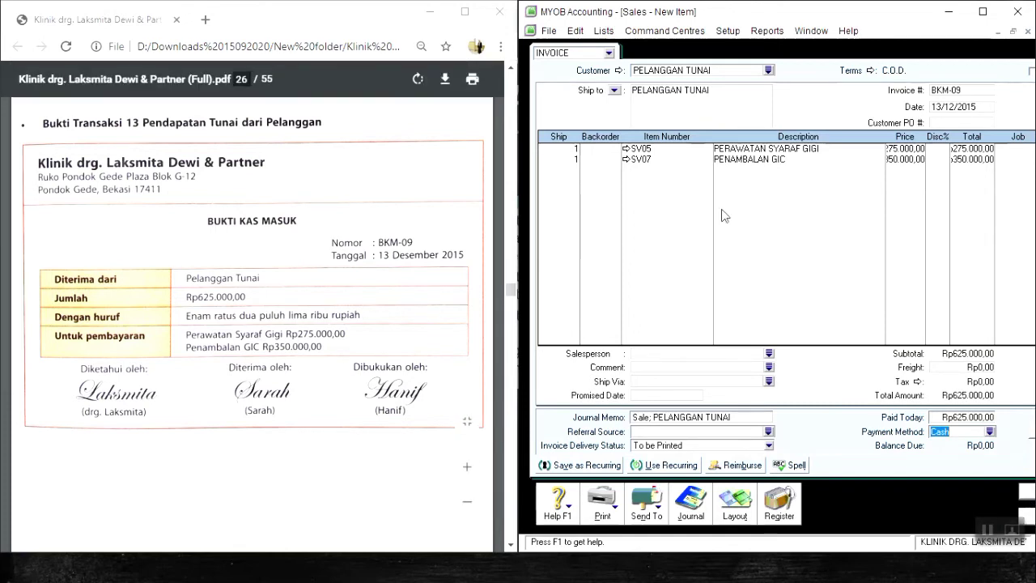
Review the transaction recap, record the BKM-09 sale, and close the sales form.
key("ctrl+r")
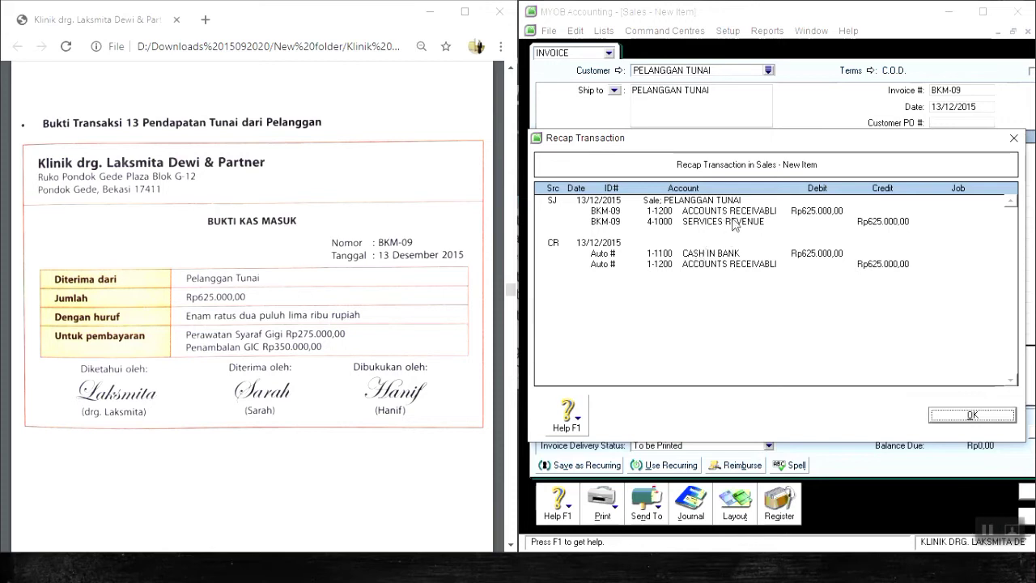
key("Return")
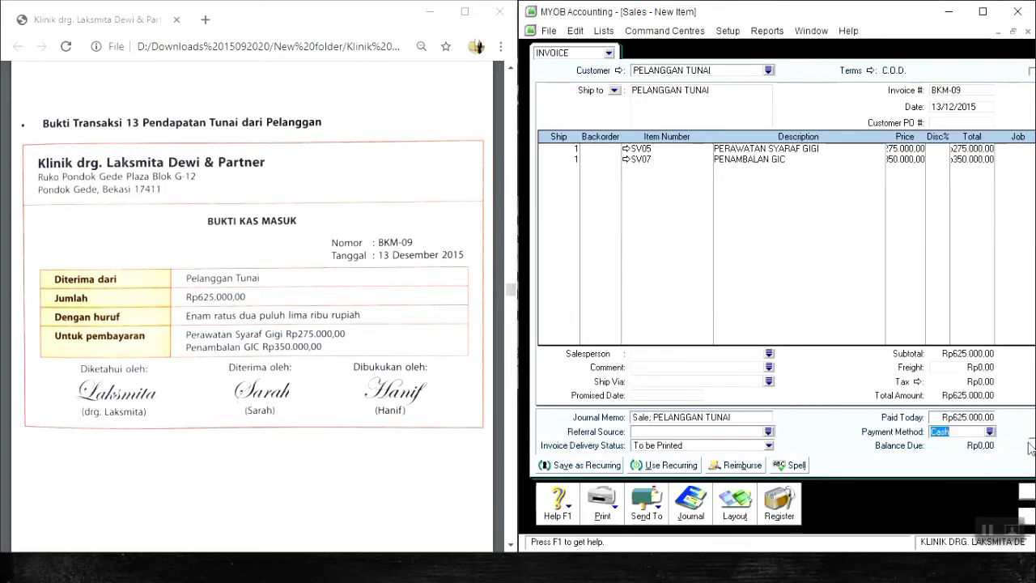
left_click(1028, 495)
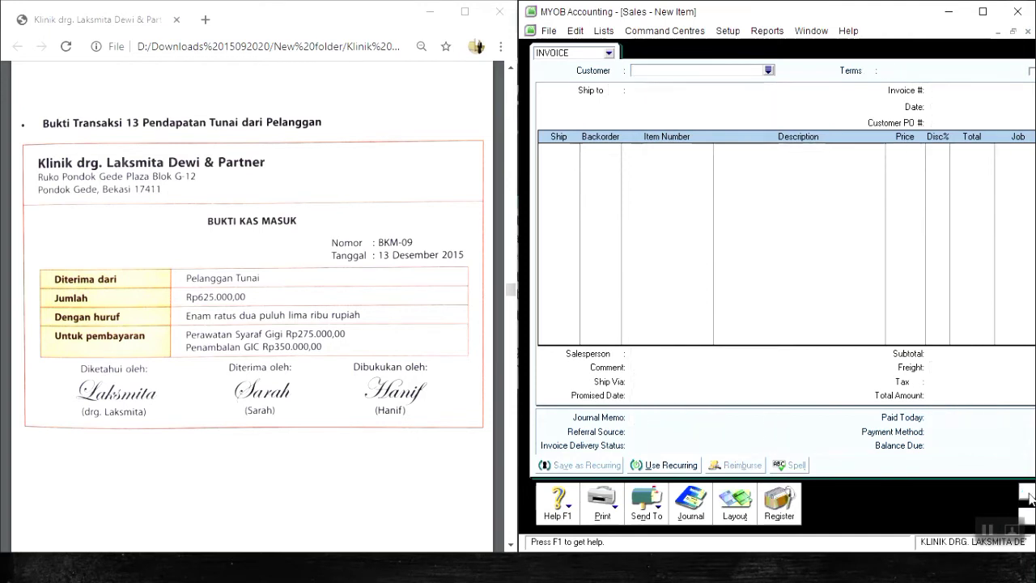
left_click(1026, 516)
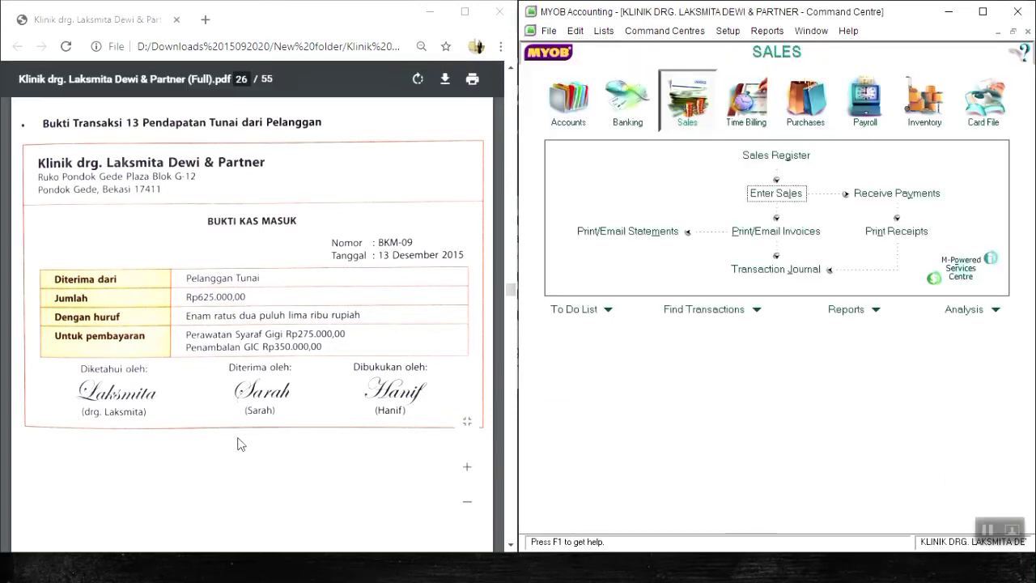
Go to transaction voucher 14 in the PDF and start a new sales invoice for the customer PELANGGAN TUNAI.
scroll(222, 432, "down", 10)
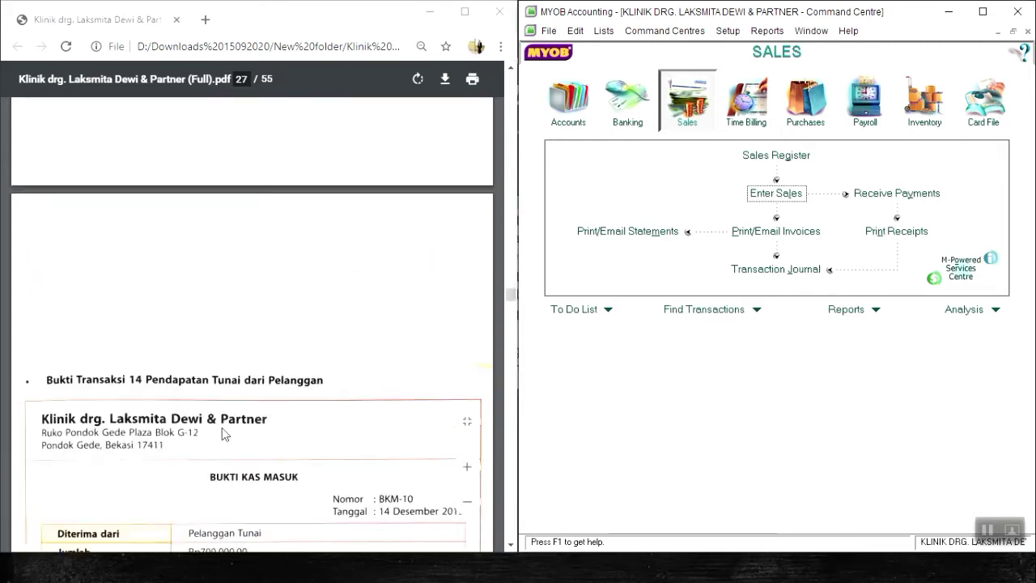
scroll(222, 432, "down", 2)
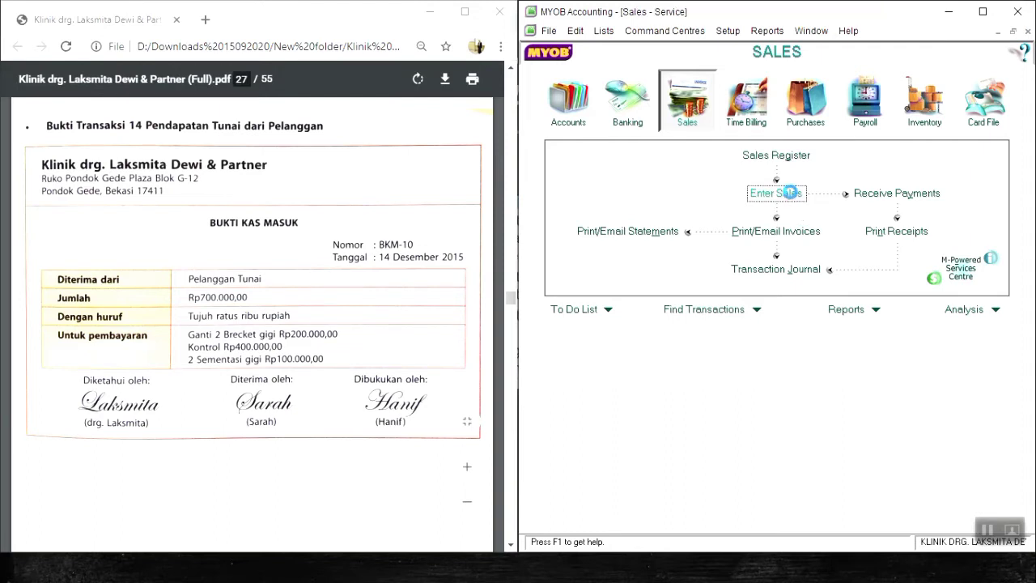
left_click(792, 198)
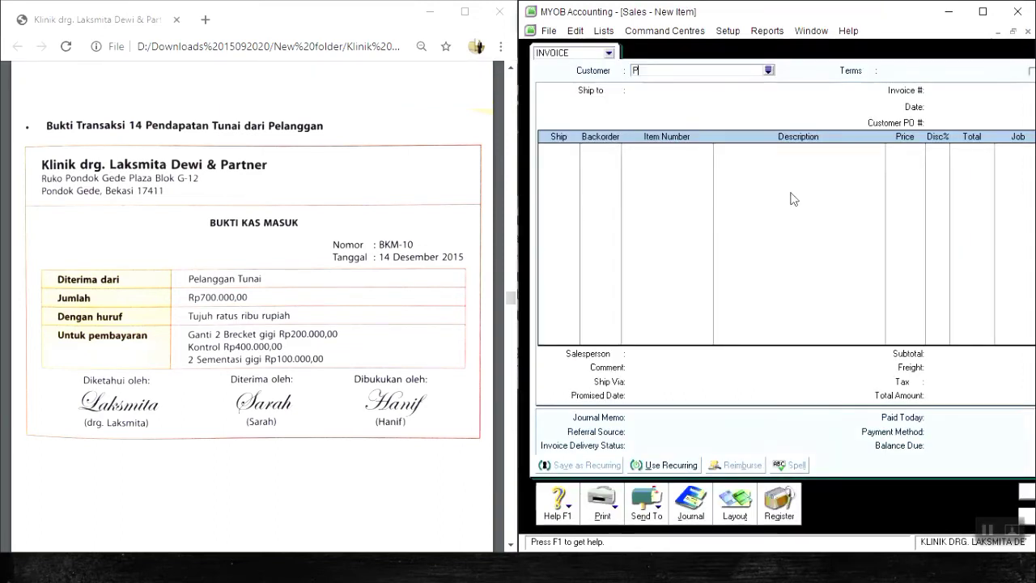
type("p")
key("Tab")
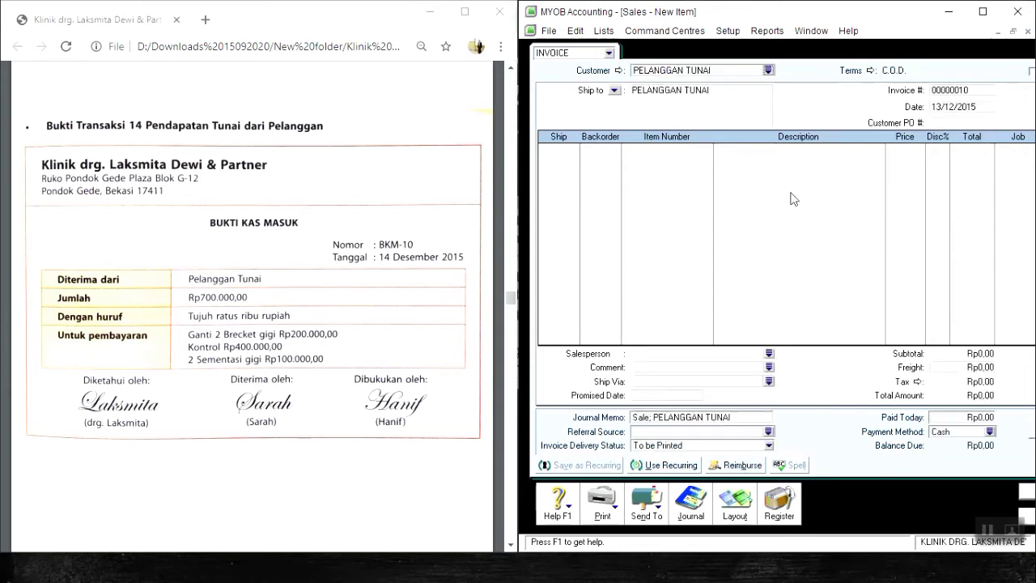
Set the invoice number to BKM-10 and the invoice date to 14/12/2015.
key("Tab")
key("Tab")
type("BKM-10")
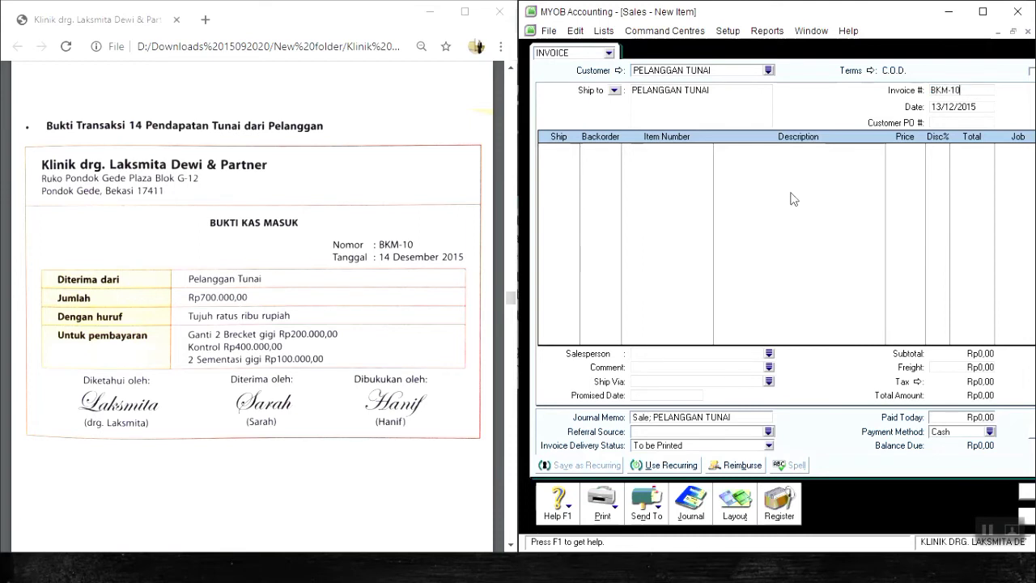
key("Tab")
type("14/12/2015")
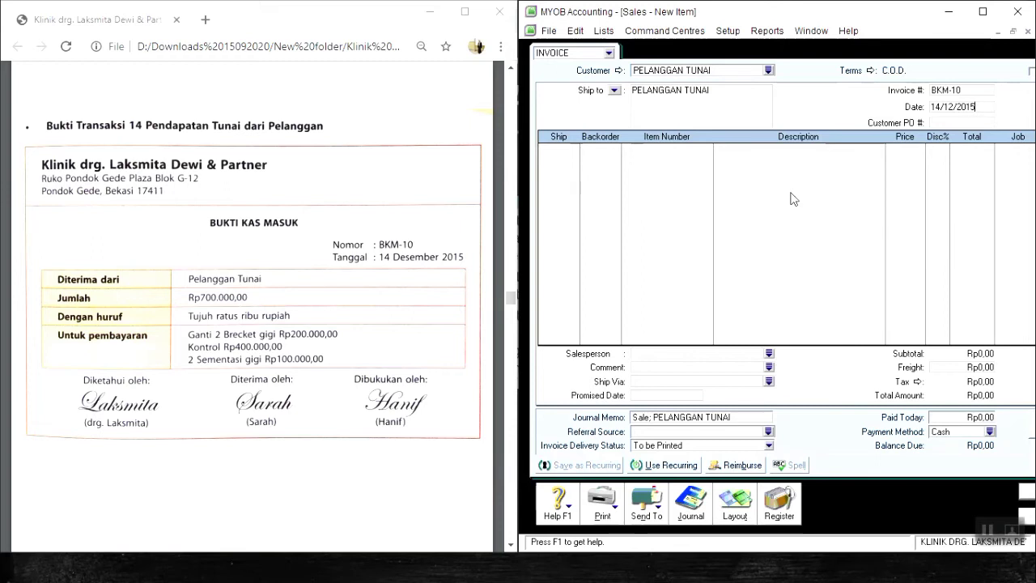
key("Tab")
key("Tab")
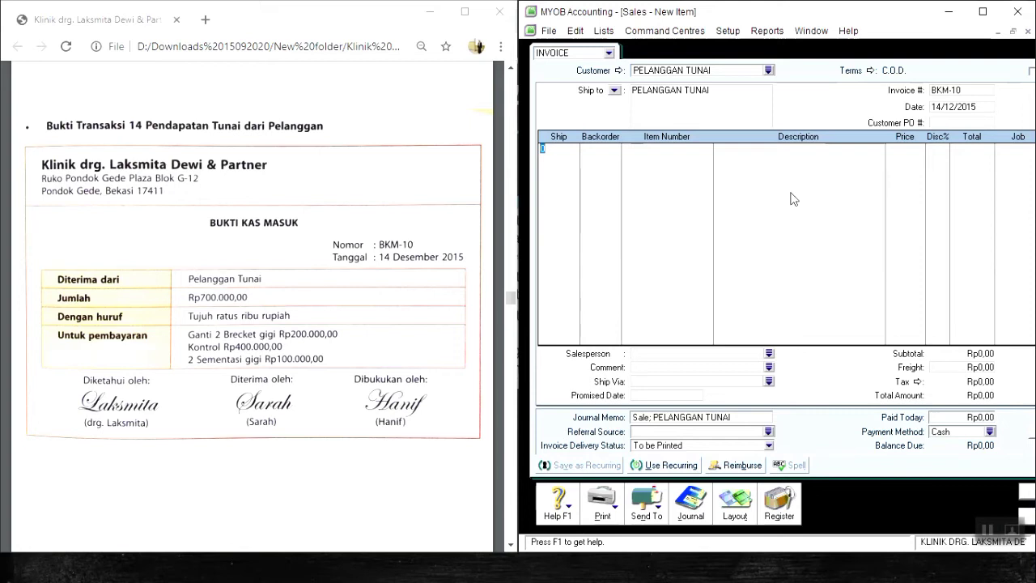
Add a first line to invoice BKM-10 for 2 units of item SV16 Brecket Gigi priced at Rp100.000 each.
type("2")
key("Tab")
key("Tab")
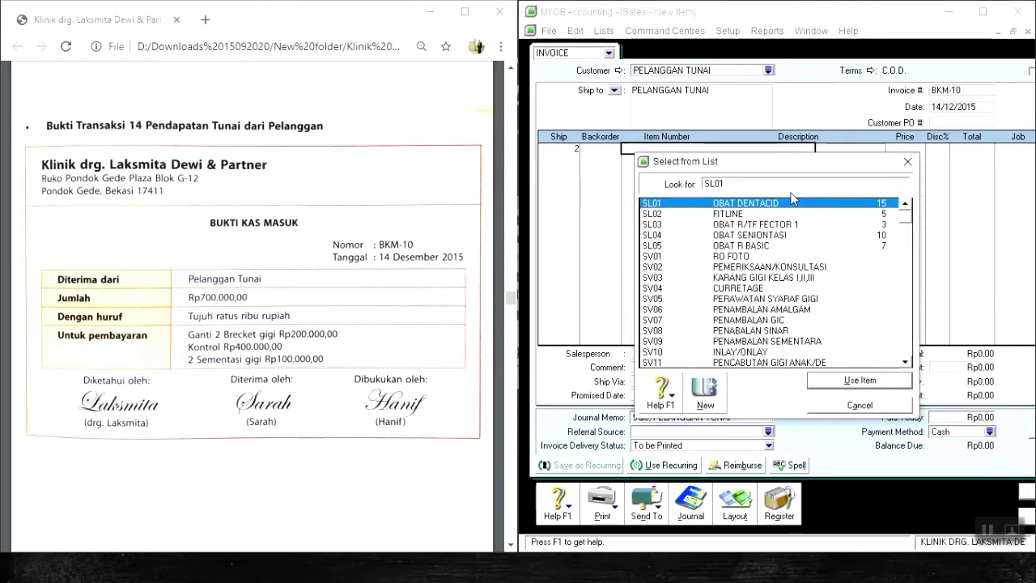
key("Down")
key("Down")
key("Down")
type("SV03")
key("Down")
key("Down")
key("Down")
key("Down")
key("Down")
key("Down")
key("Down")
key("Down")
key("Down")
key("Down")
key("Down")
key("Down")
key("Down")
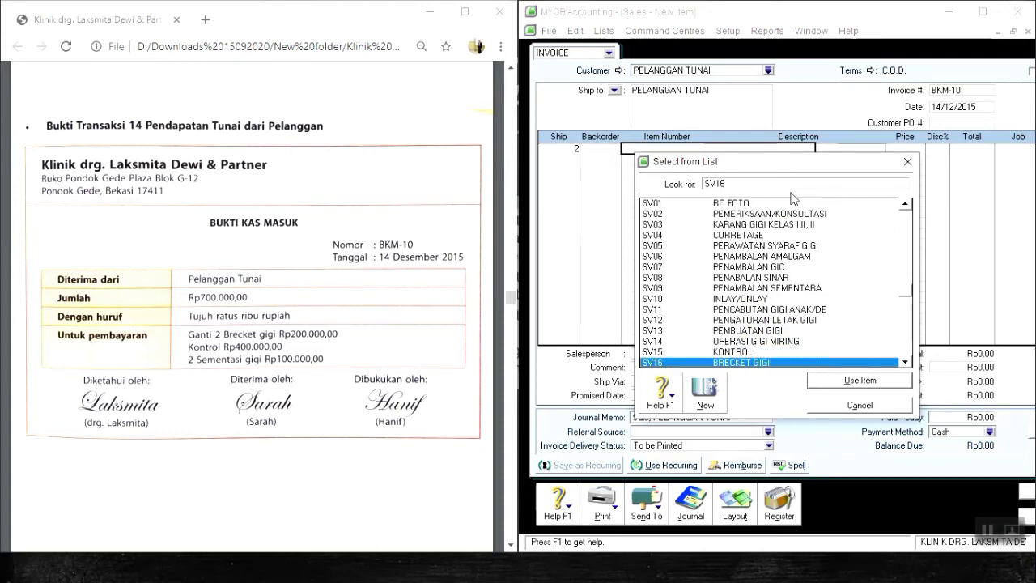
key("Return")
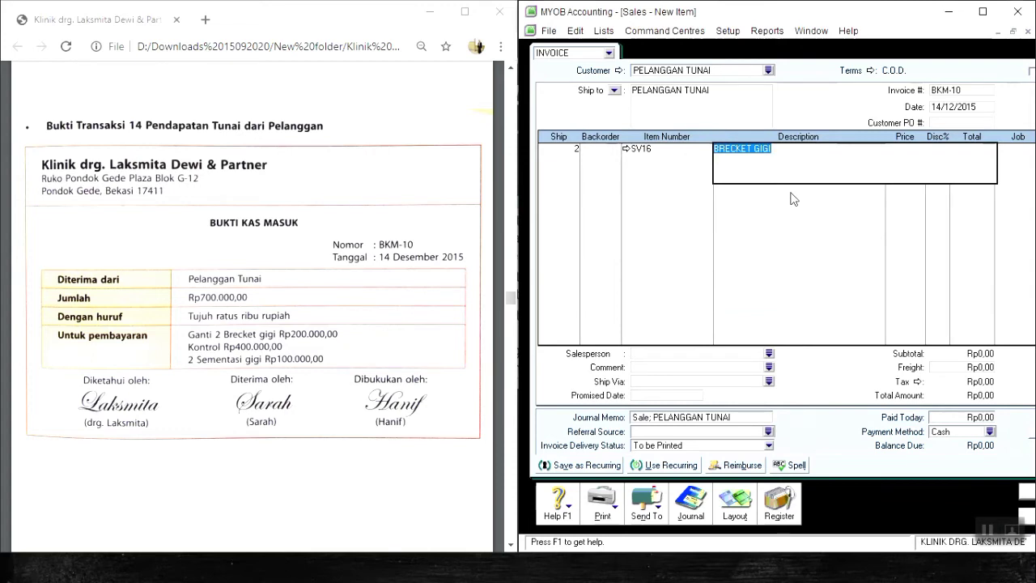
key("Tab")
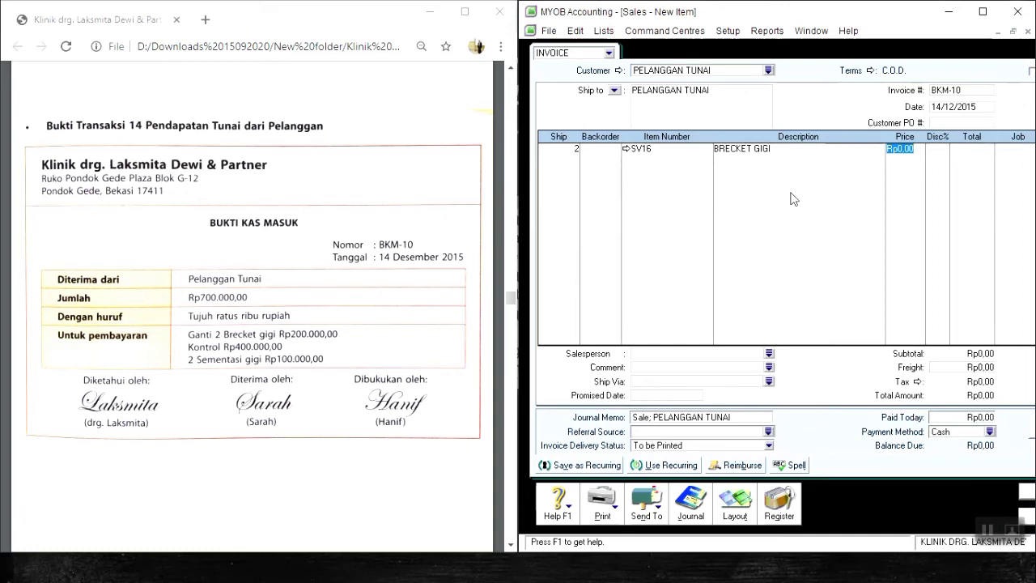
type("100000")
key("Return")
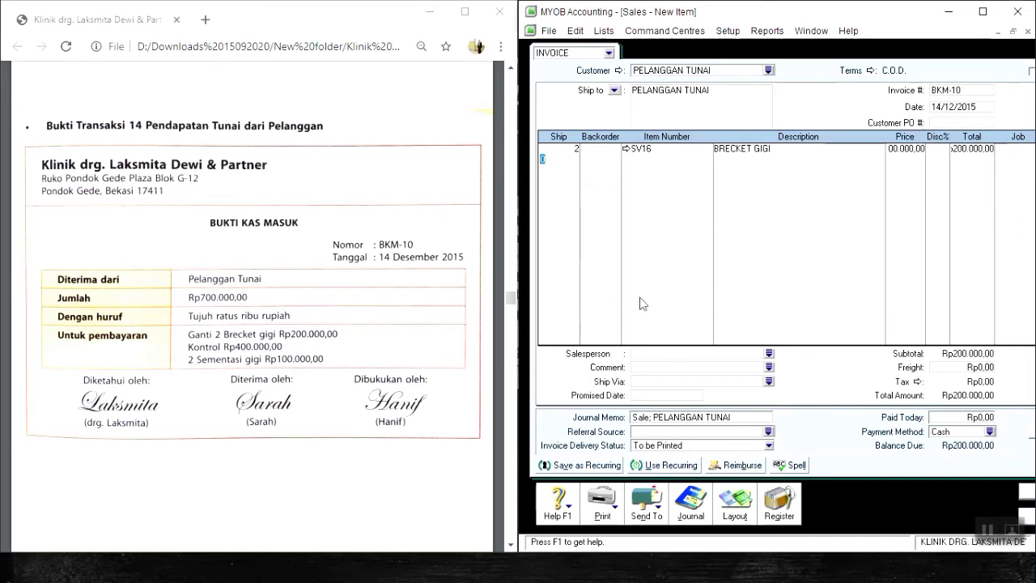
Add a second line to invoice BKM-10 for 1 unit of item SV15 Kontrol priced at Rp400.000.
type("1")
key("Tab")
key("Tab")
key("Tab")
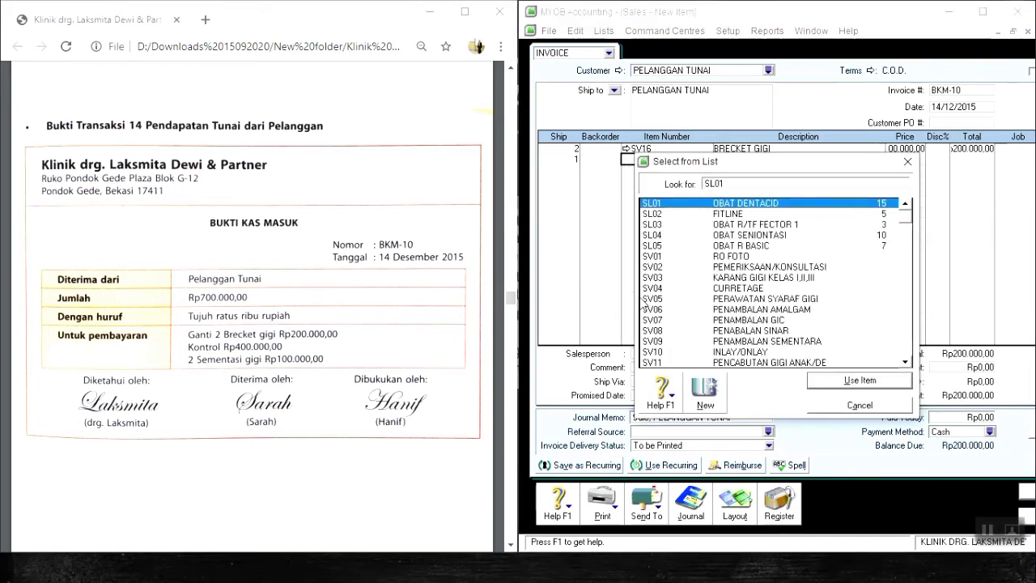
key("Down")
key("Down")
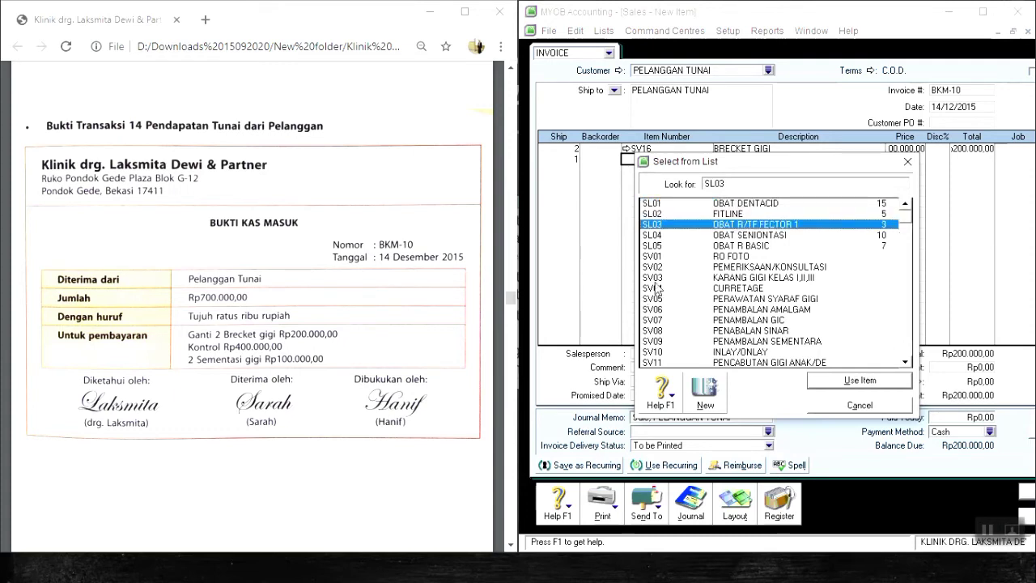
key("Down")
key("Down")
key("Down")
key("Down")
key("Down")
key("Down")
key("Down")
key("Down")
key("Down")
key("Down")
key("Down")
key("Down")
key("Down")
key("Down")
key("Down")
key("Down")
key("Down")
key("Down")
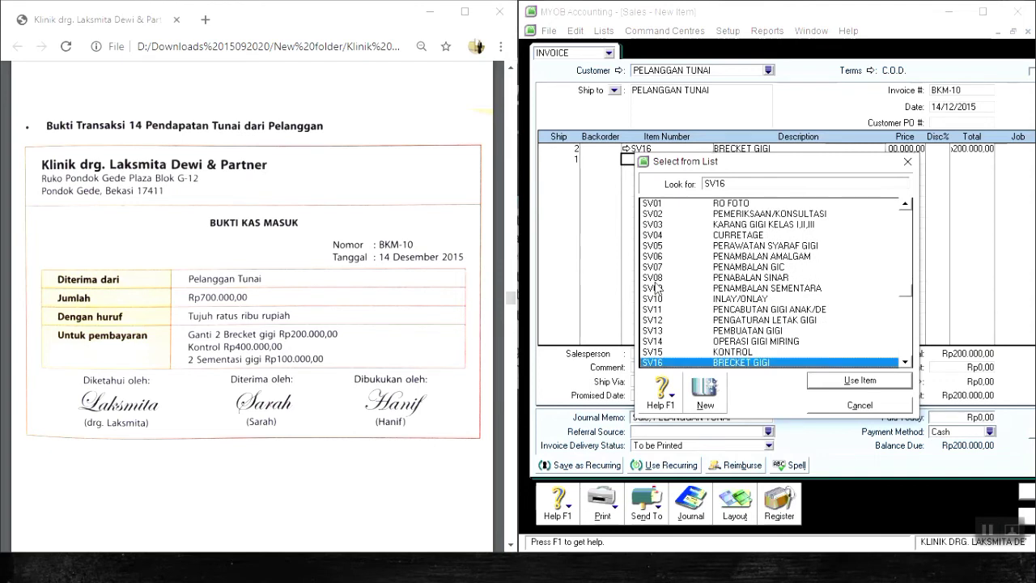
key("Up")
key("Return")
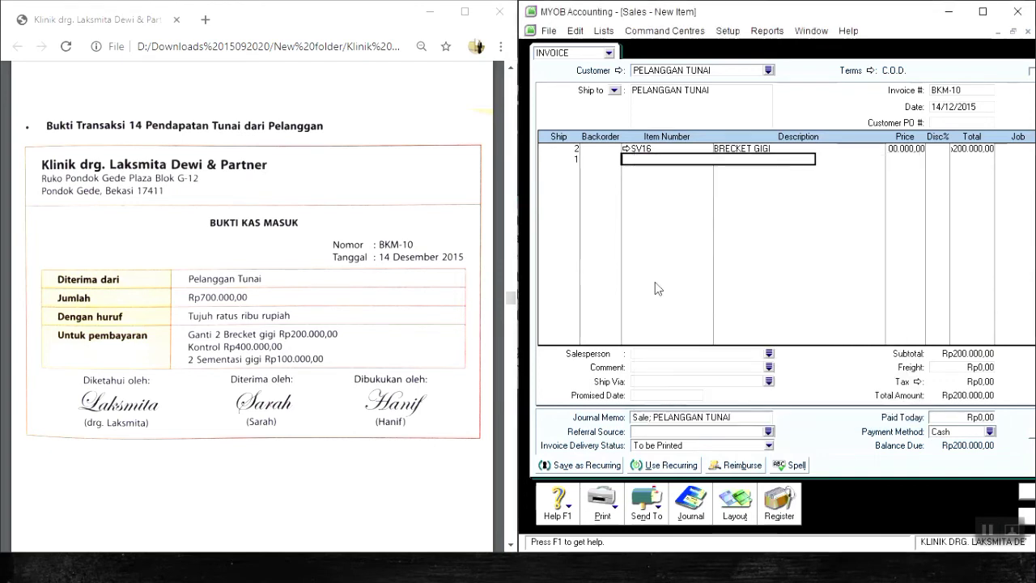
key("Tab")
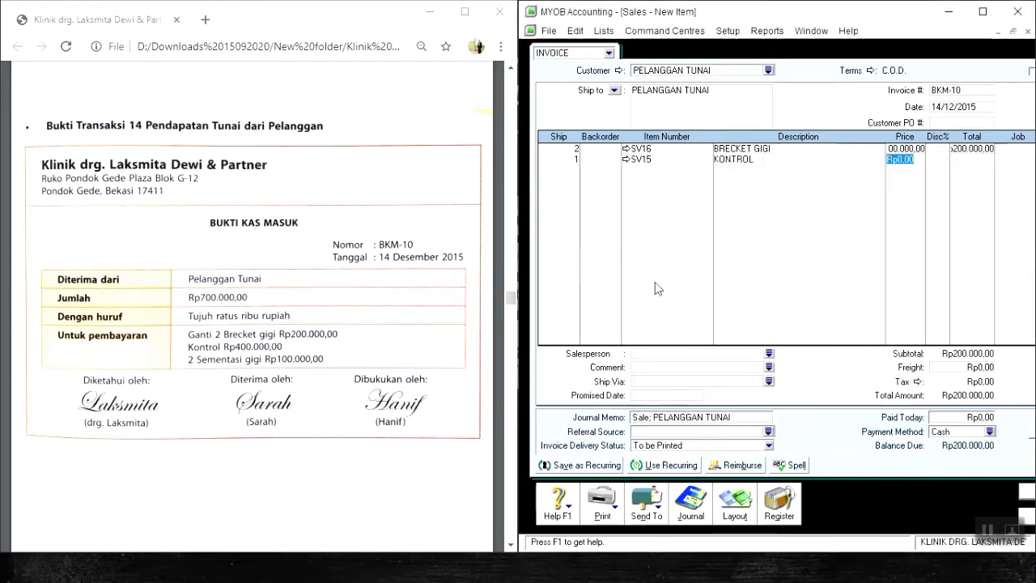
type("400000")
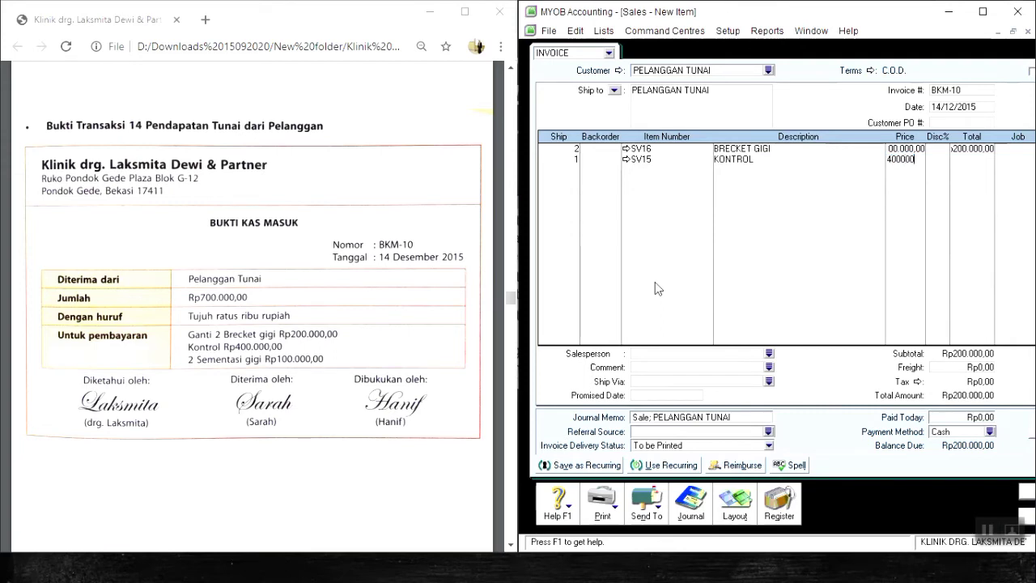
key("Return")
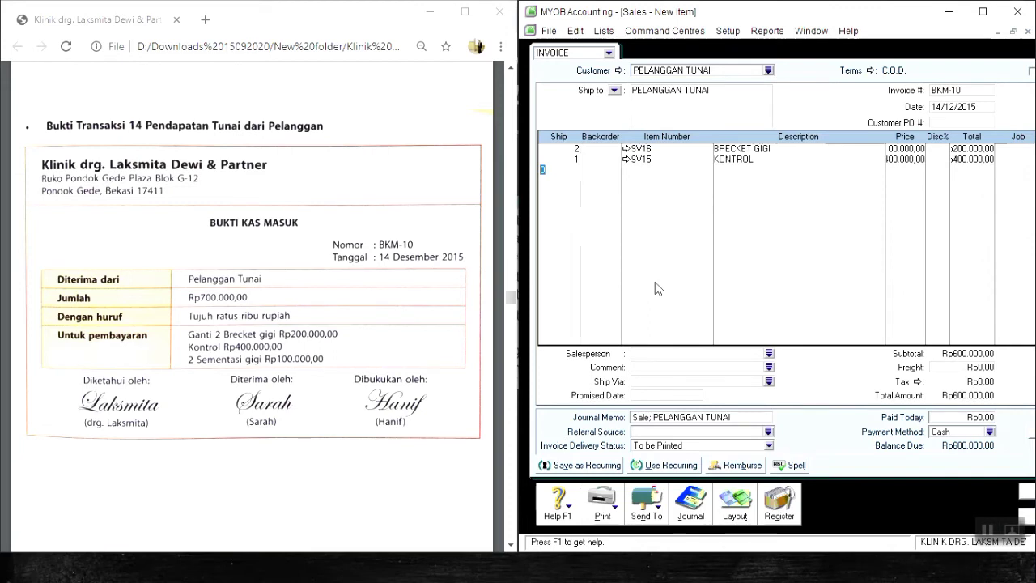
Add a third line to invoice BKM-10 for 2 units of item SV17 Sementasi Gigi.
type("2")
key("Tab")
key("Tab")
key("Tab")
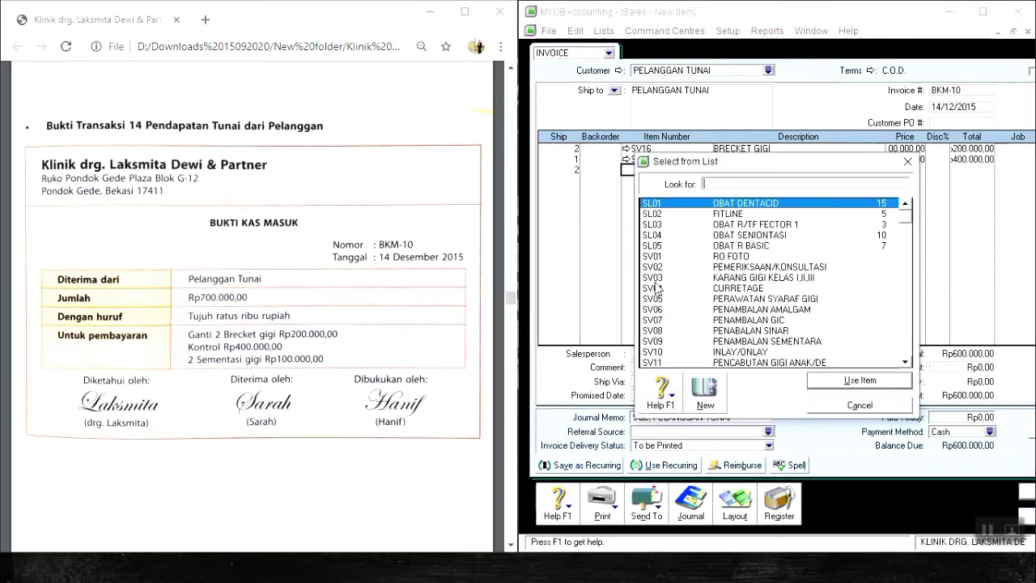
type("SL03")
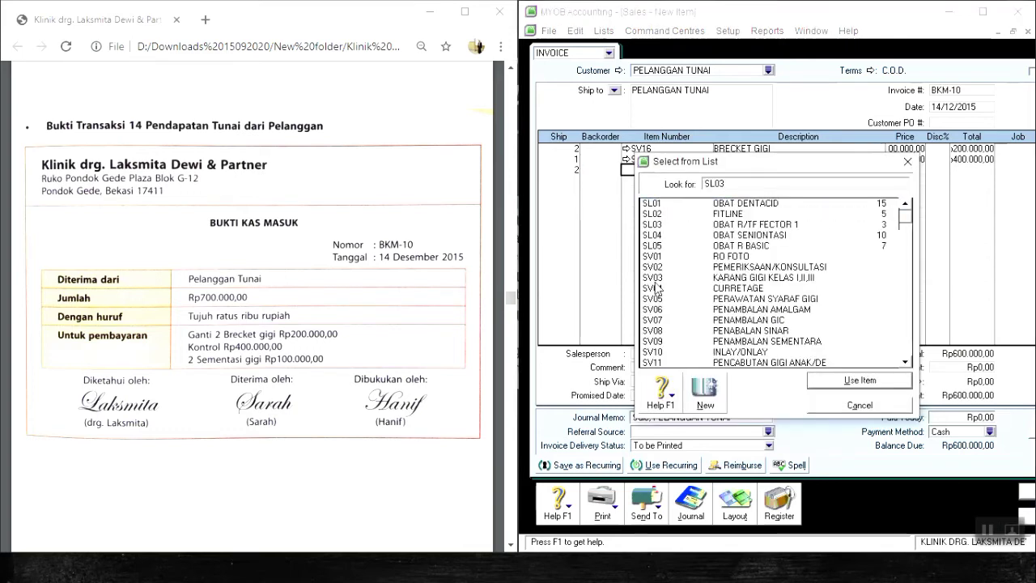
key("Down")
key("Down")
key("Down")
key("Down")
key("Down")
key("Down")
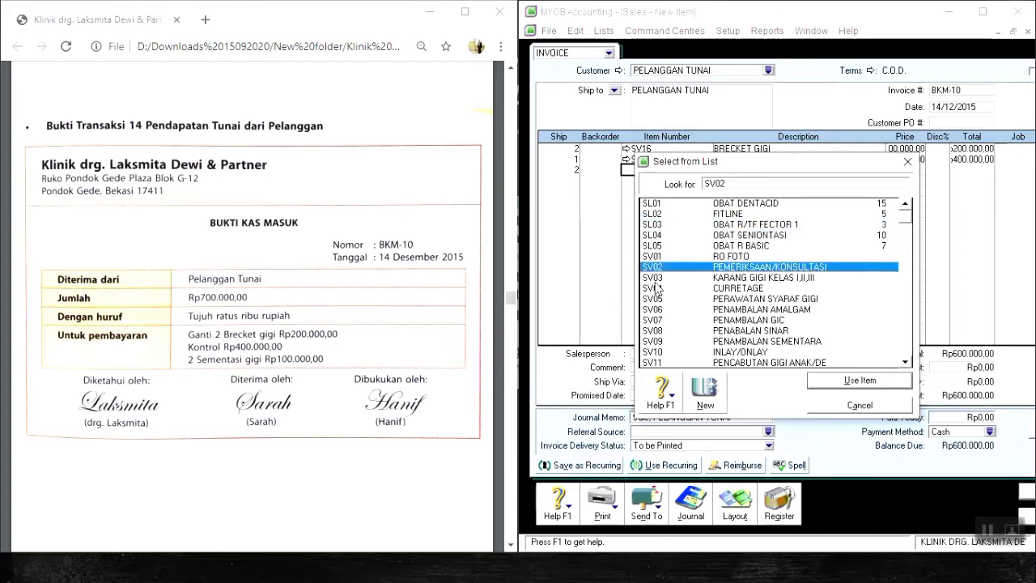
key("Down")
key("Down")
key("Down")
key("Down")
key("Down")
key("Down")
key("Down")
key("Down")
key("Down")
key("Down")
key("Down")
key("Down")
key("Down")
key("Down")
key("Down")
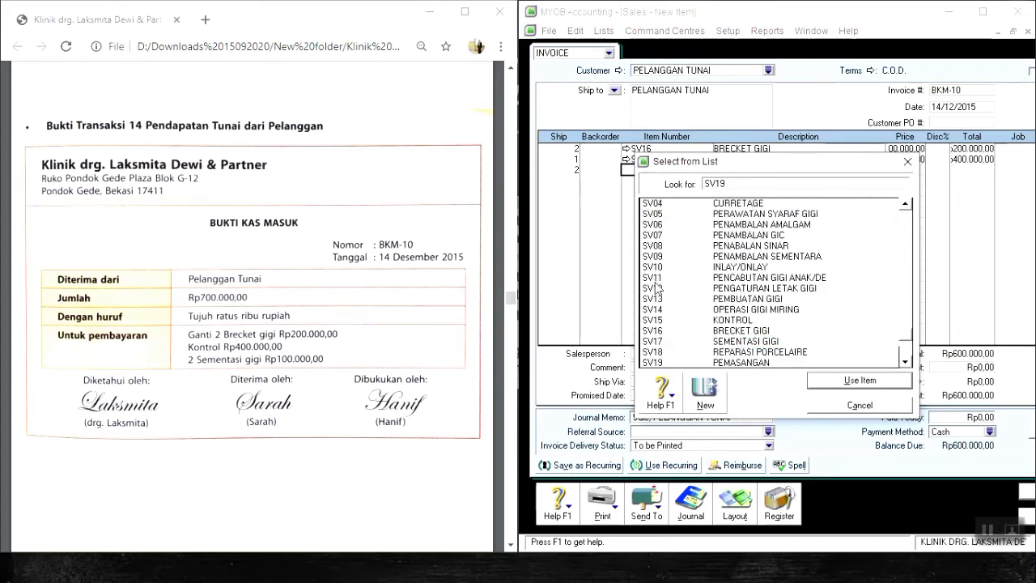
key("Up")
key("Up")
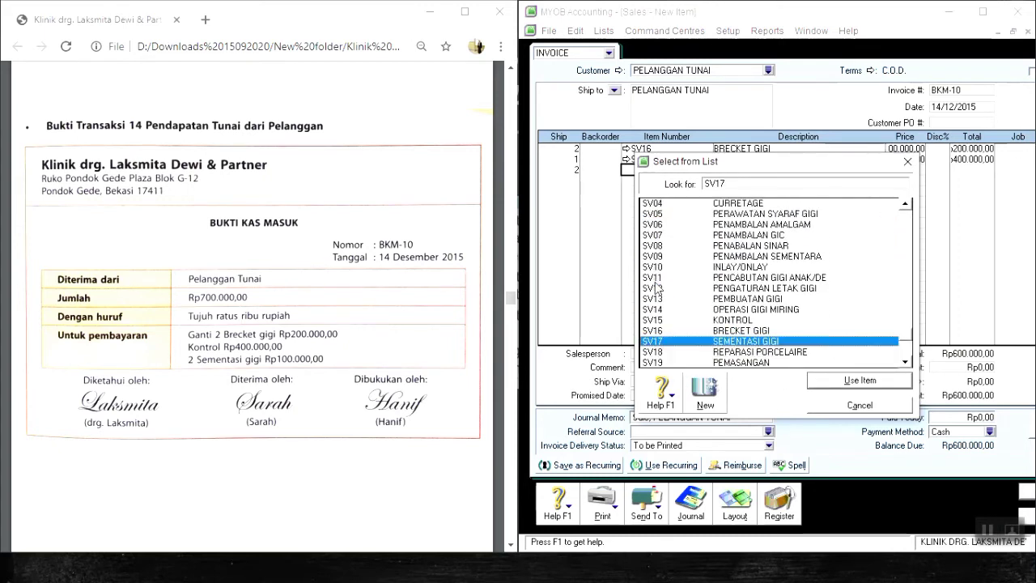
key("Return")
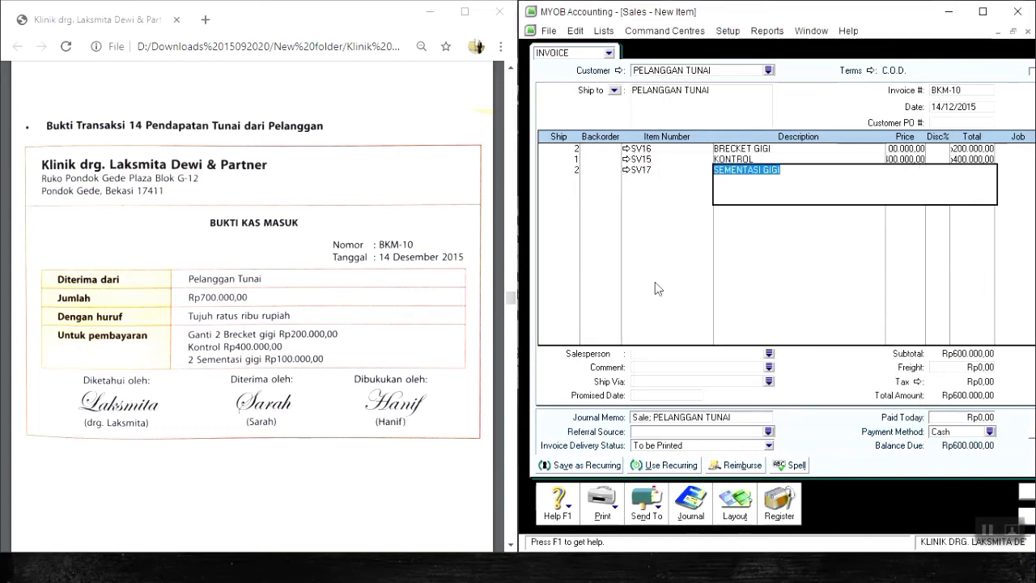
Set the unit price of the Sementasi Gigi line to Rp50.000.
key("Tab")
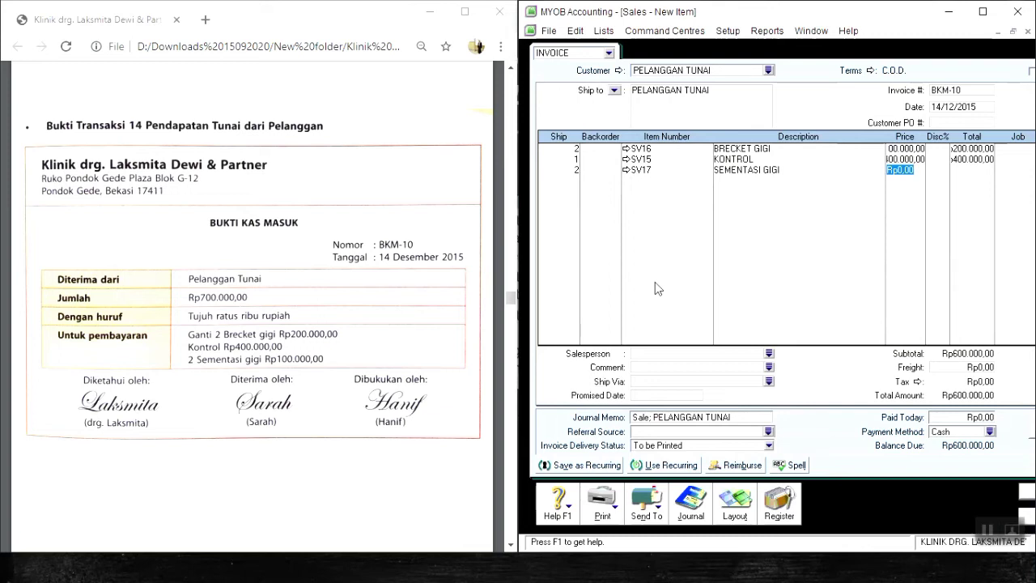
type("50000")
key("Return")
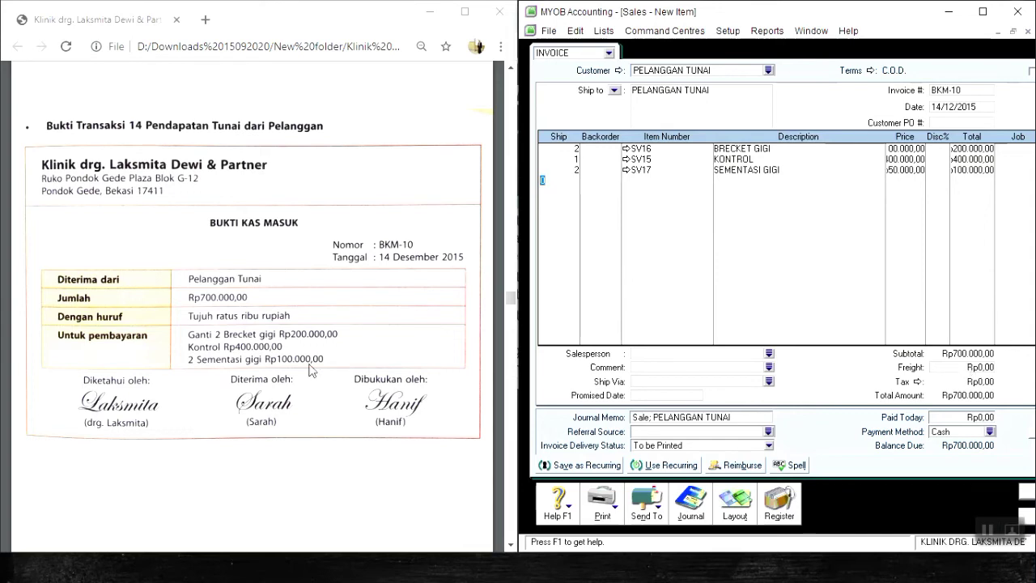
Enter Rp700.000 as the amount paid today on invoice BKM-10.
left_click(977, 419)
type("700000")
key("Tab")
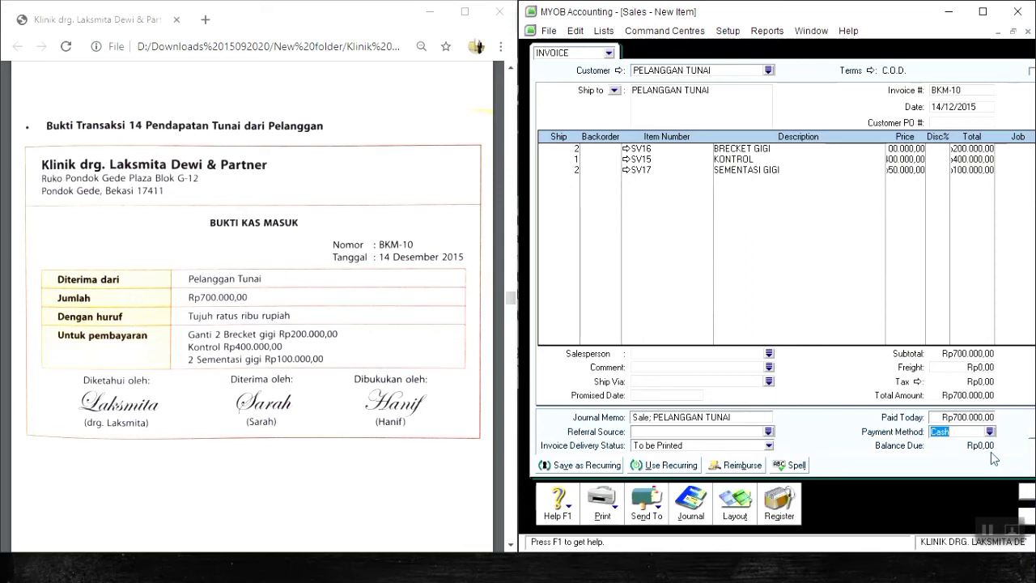
Review the journal recap of invoice BKM-10, record the sale and close the sales entry window.
key("ctrl+r")
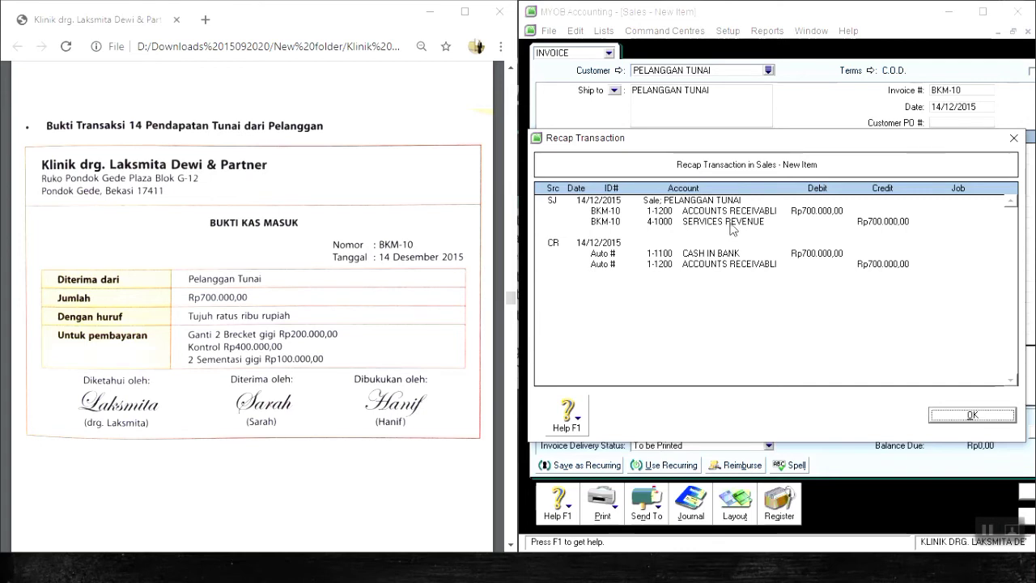
left_click(979, 420)
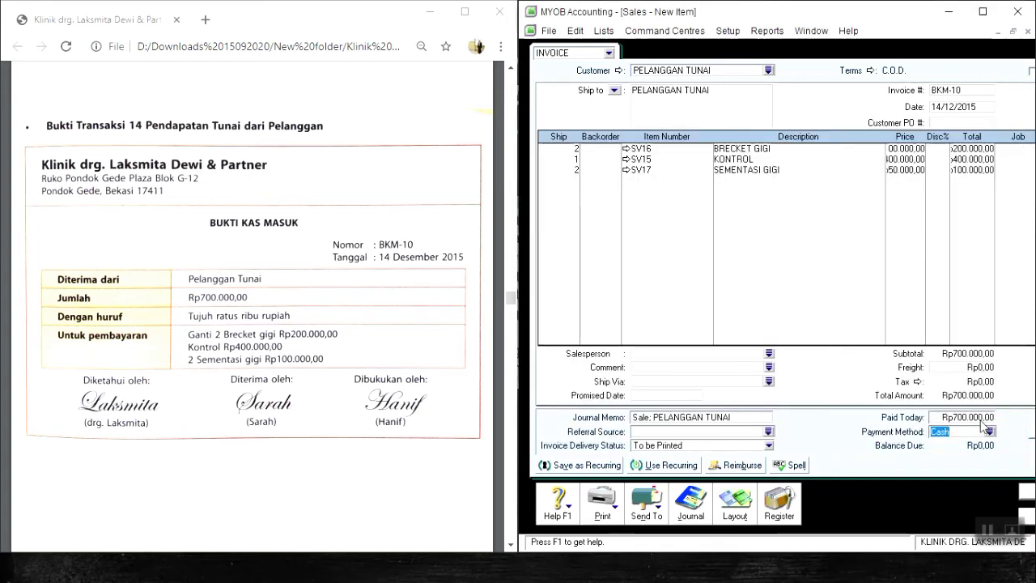
left_click(1023, 491)
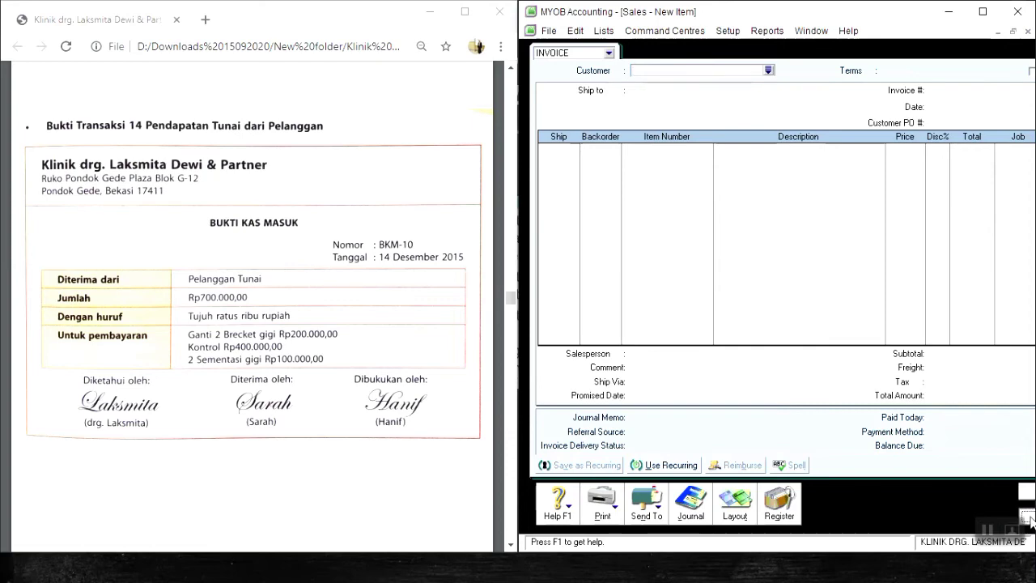
left_click(1031, 517)
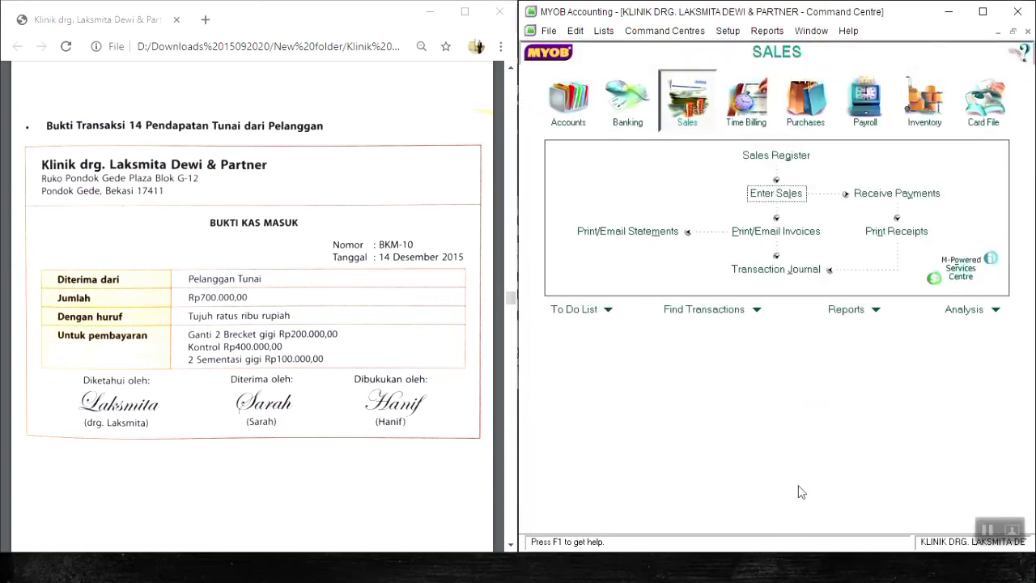
Go to transaction voucher 15 in the PDF and start a new sales invoice for the customer PELANGGAN TUNAI.
scroll(240, 492, "down", 5)
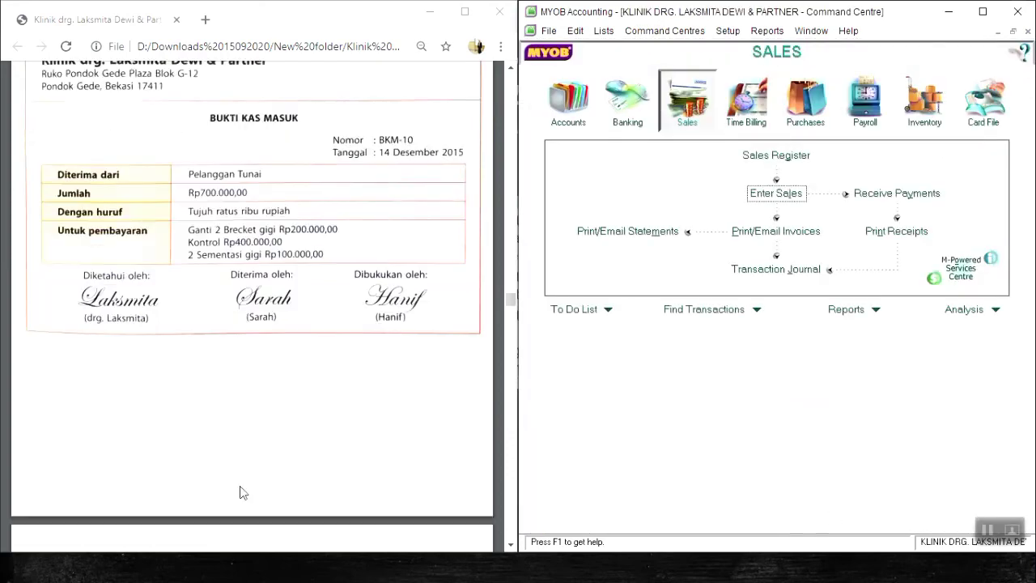
scroll(240, 492, "down", 3)
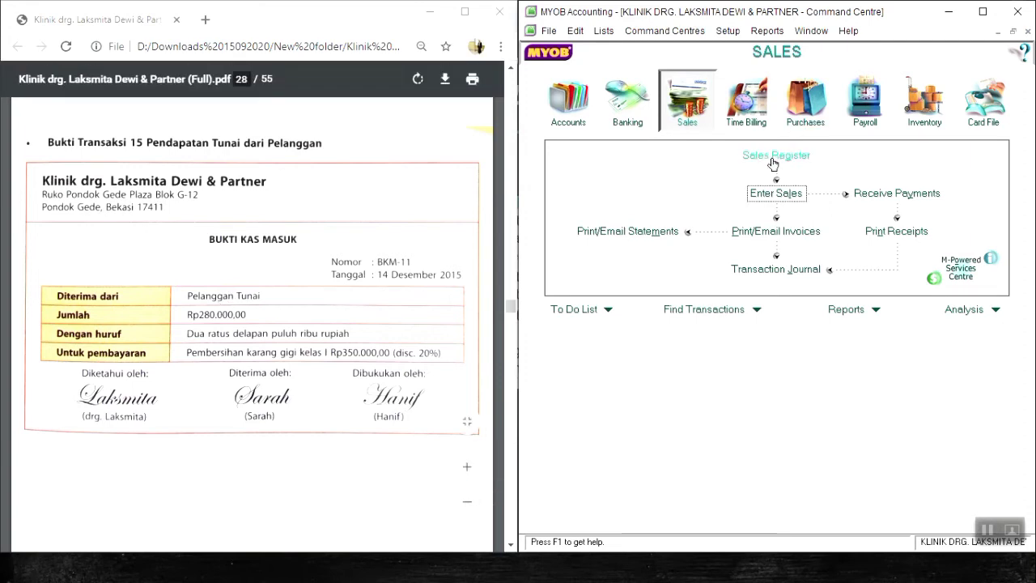
left_click(769, 195)
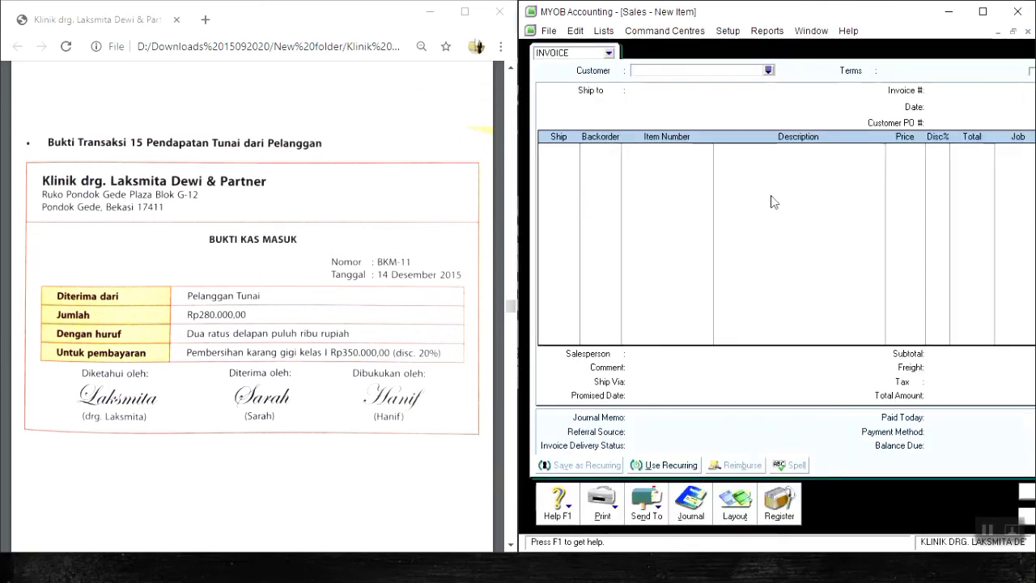
type("PELANGGAN TUNAI")
key("Tab")
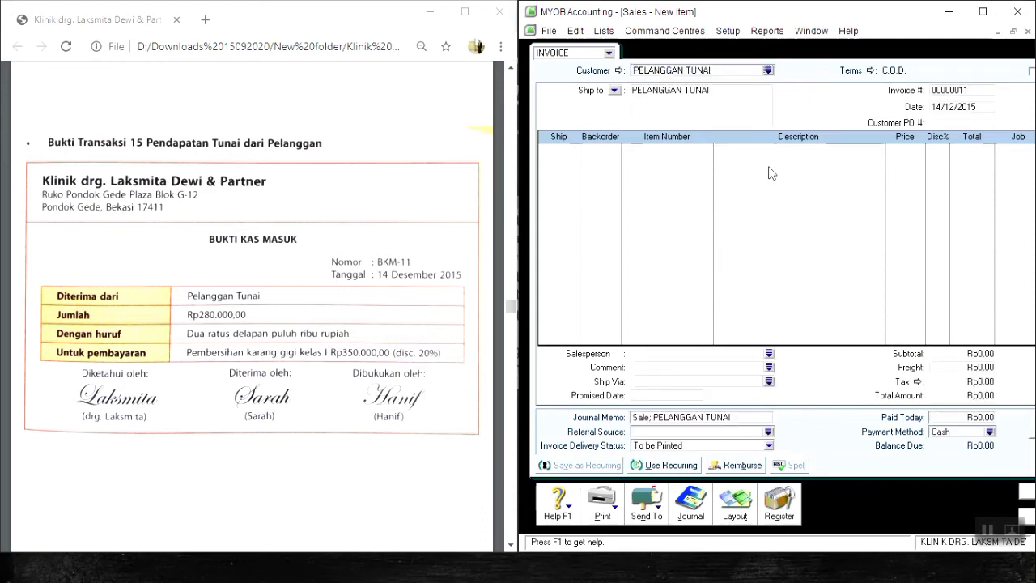
Set the invoice number to BKM-11 and the invoice date to 14/12/2015.
key("Tab")
key("Tab")
type("BKM-11")
key("Tab")
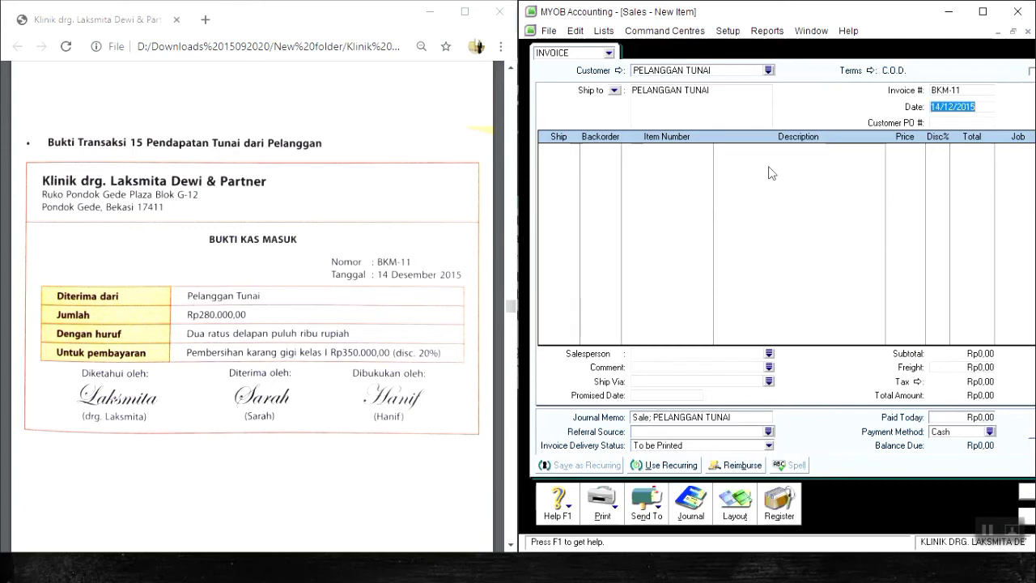
type("14/12/2015")
key("Tab")
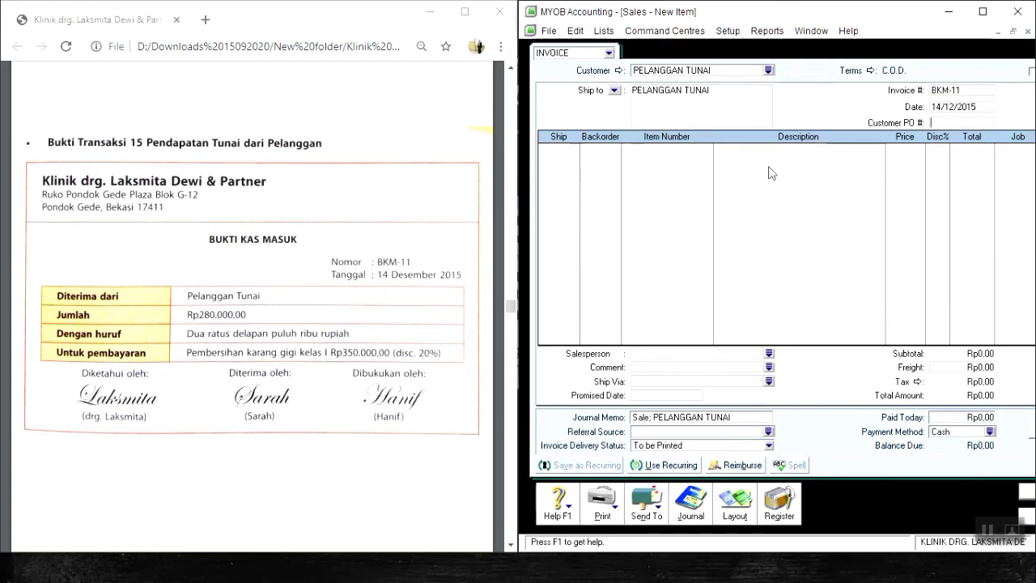
Add a line to invoice BKM-11 for 1 unit of item SV03 Karang Gigi Kelas I,II,III.
key("Tab")
left_click(539, 144)
type("1")
key("Tab")
type("SL02")
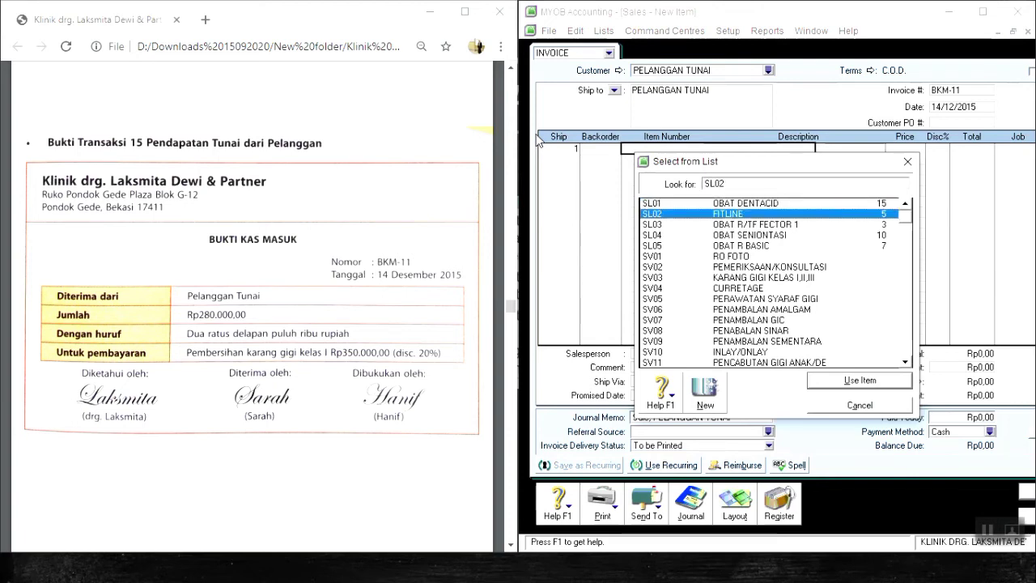
key("Down")
key("Down")
key("Down")
key("Down")
key("Down")
key("Down")
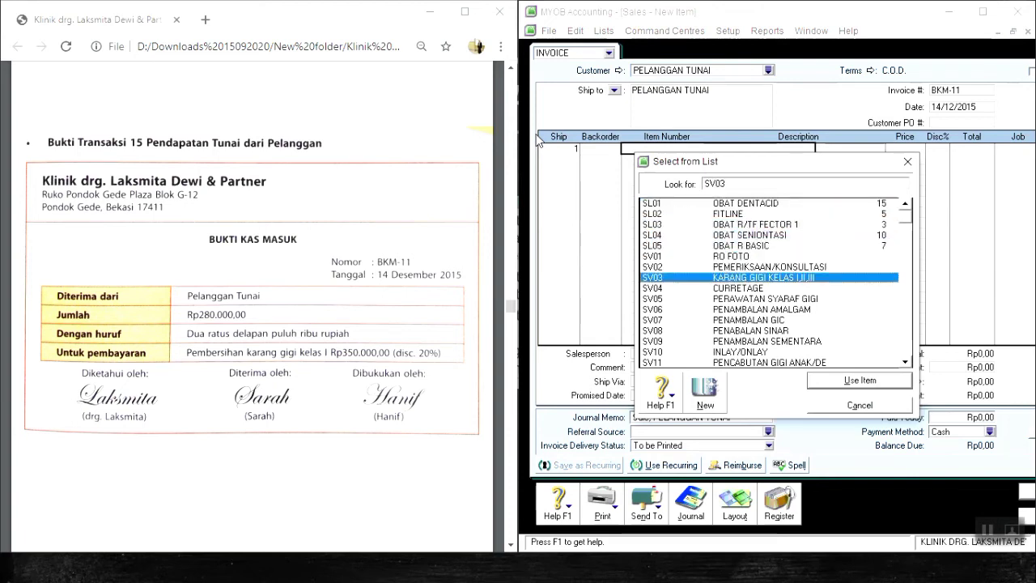
key("Return")
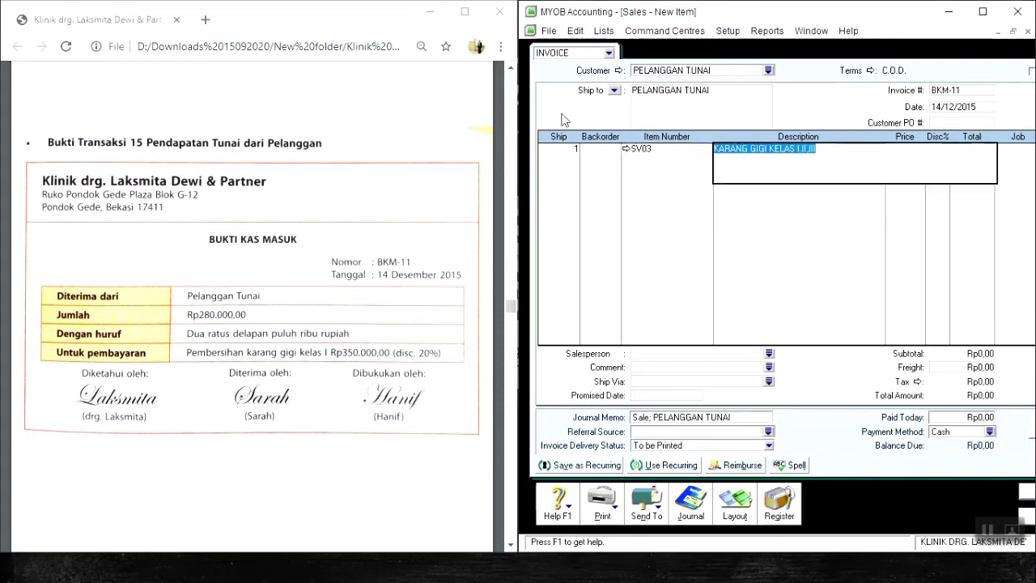
Price the Karang Gigi line at Rp350.000 with a 20% discount.
key("Tab")
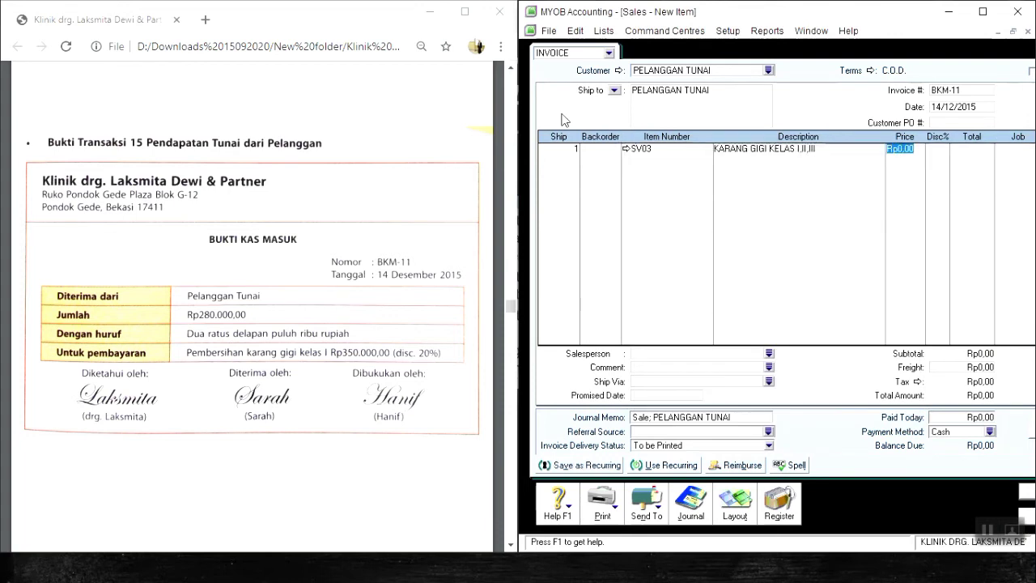
type("350000")
key("Tab")
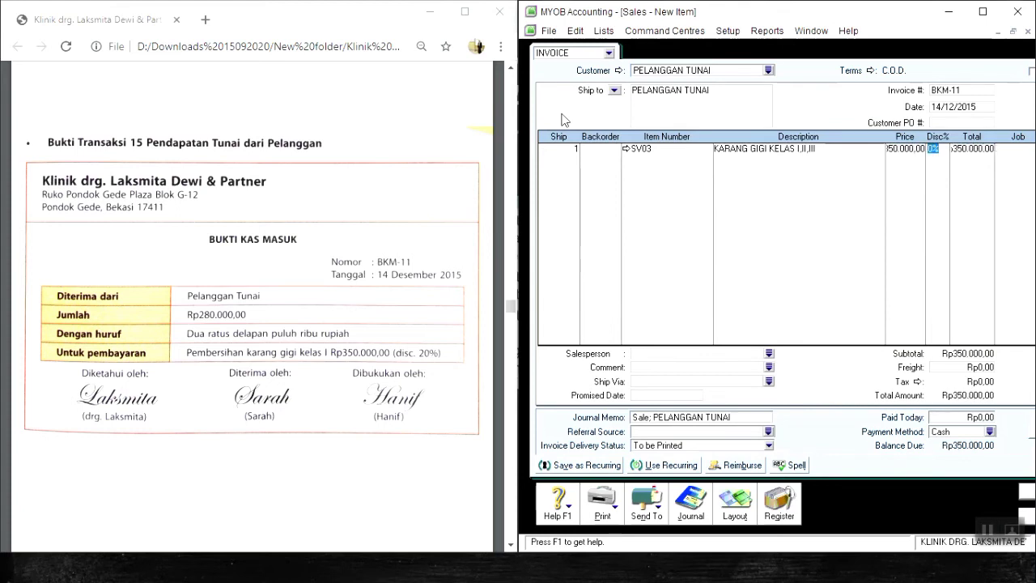
type("20")
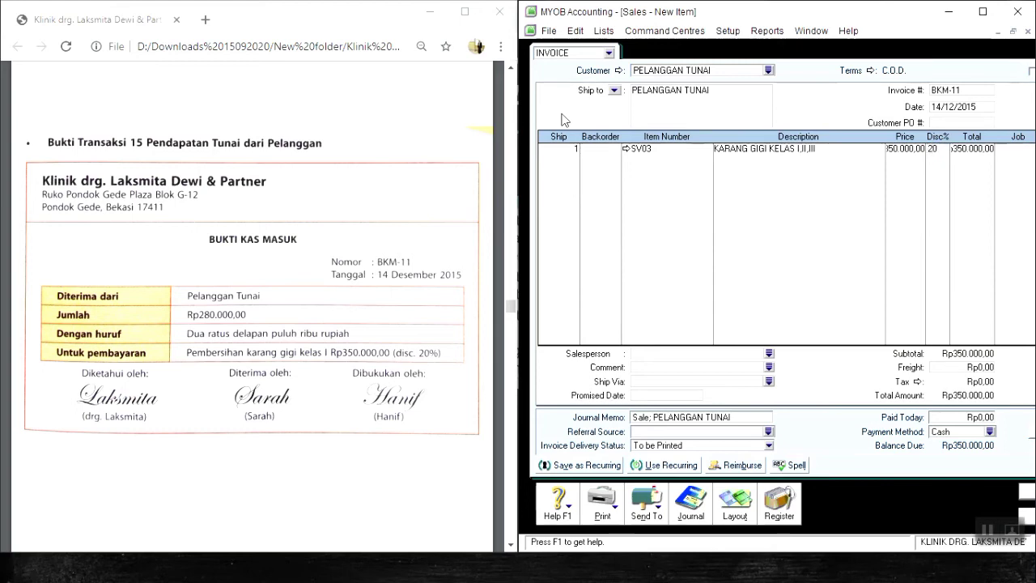
key("Tab")
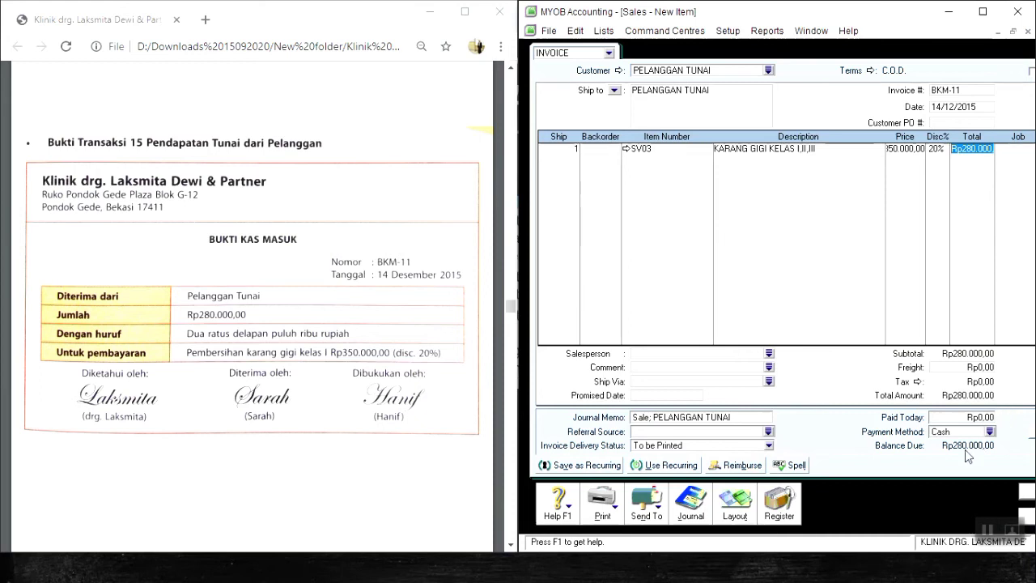
Enter Rp280.000 as the amount paid today on invoice BKM-11.
left_click(963, 416)
type("280000")
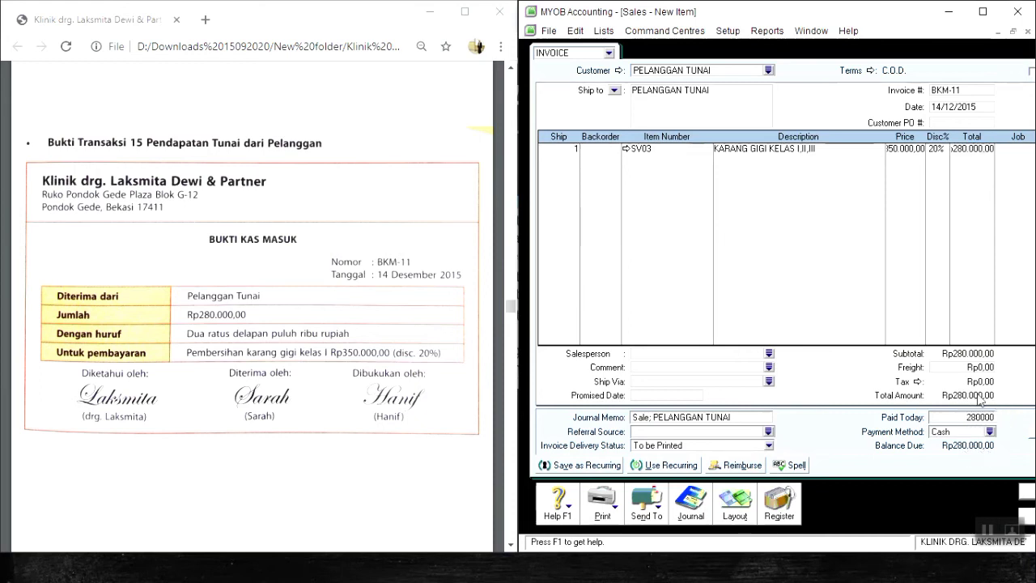
key("Tab")
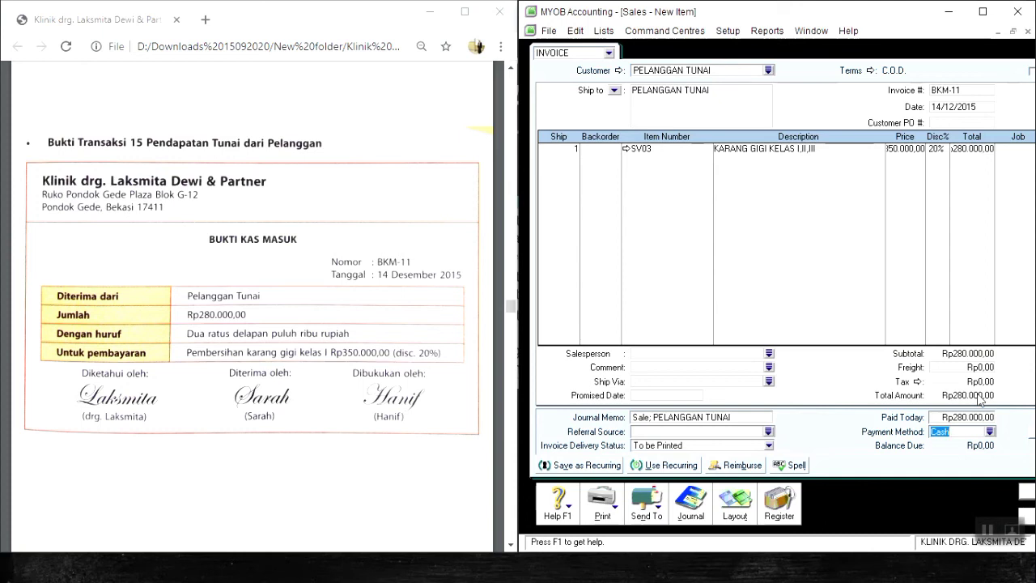
Check the journal recap of invoice BKM-11, record the sale and close the sales entry window.
key("ctrl+r")
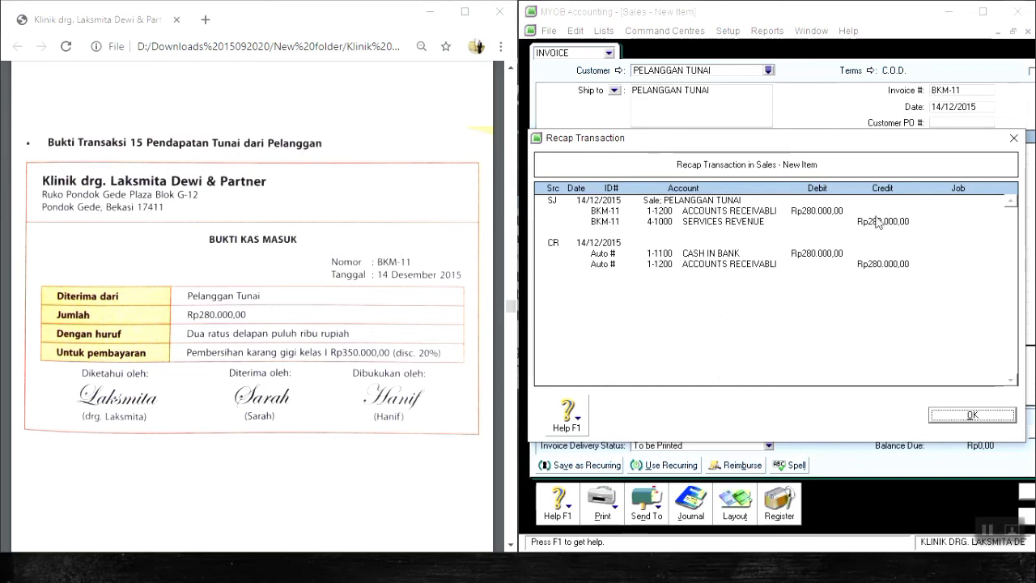
left_click(991, 419)
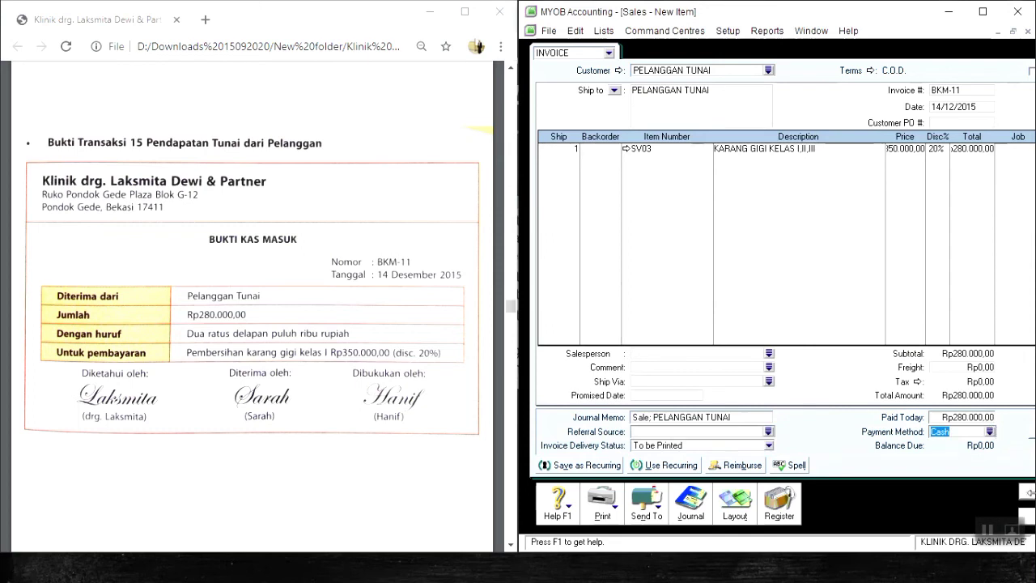
left_click(1029, 492)
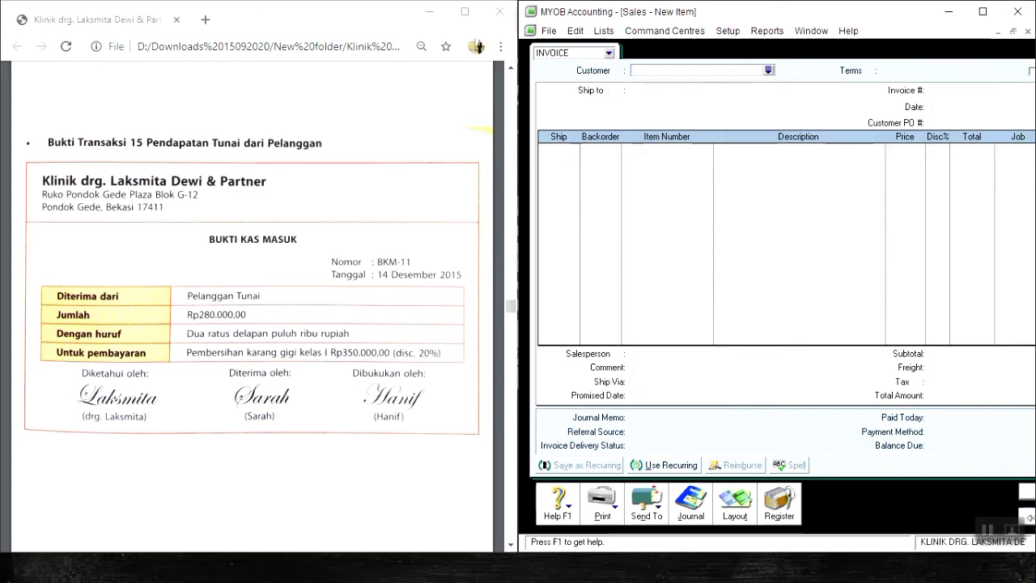
left_click(1029, 523)
left_click(1026, 520)
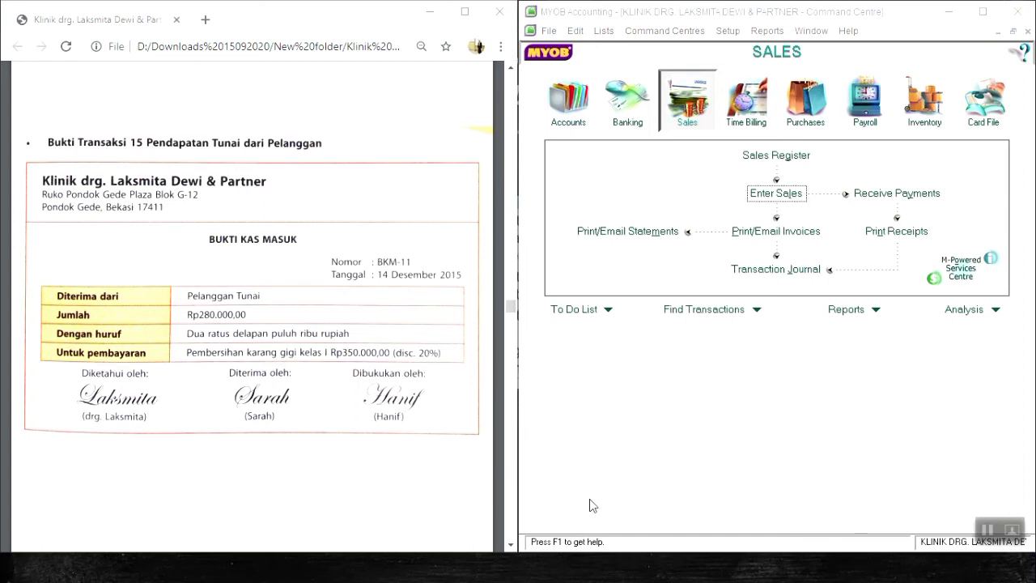
Open the transaction journal and list all transaction types dated from 10/12/2015 to 14/12/2015.
left_click(547, 120)
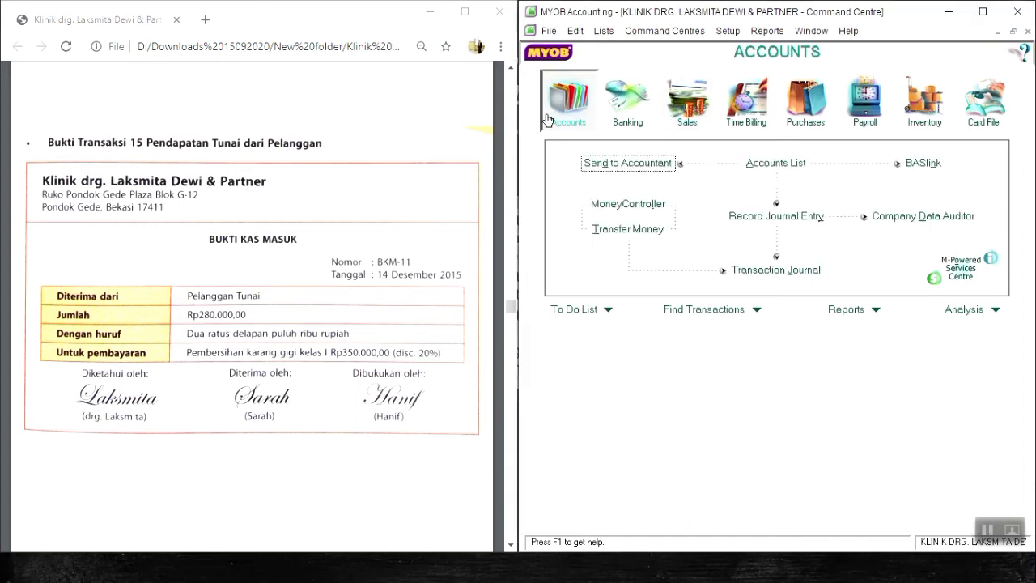
left_click(809, 276)
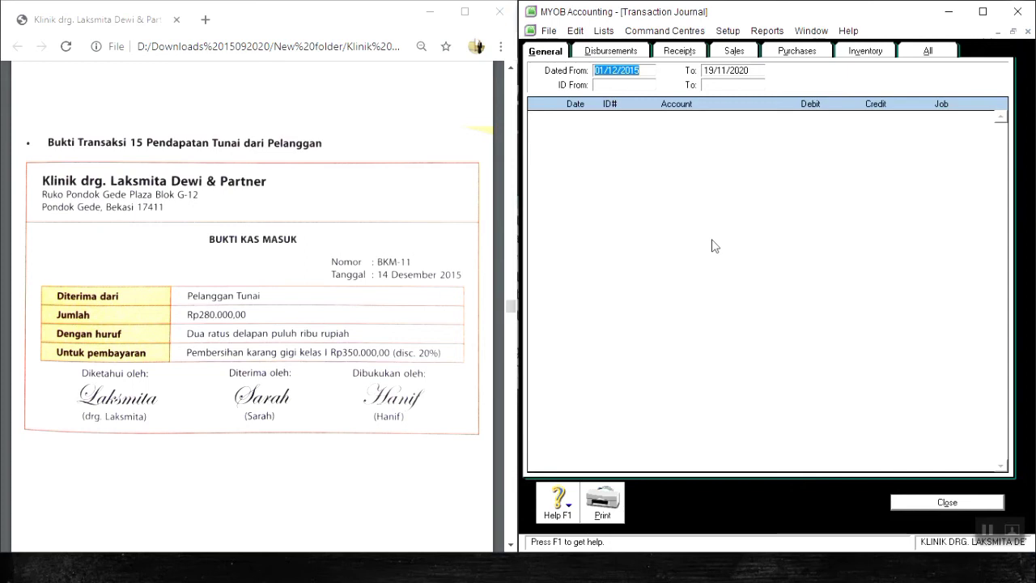
type("10/12/2015")
key("Tab")
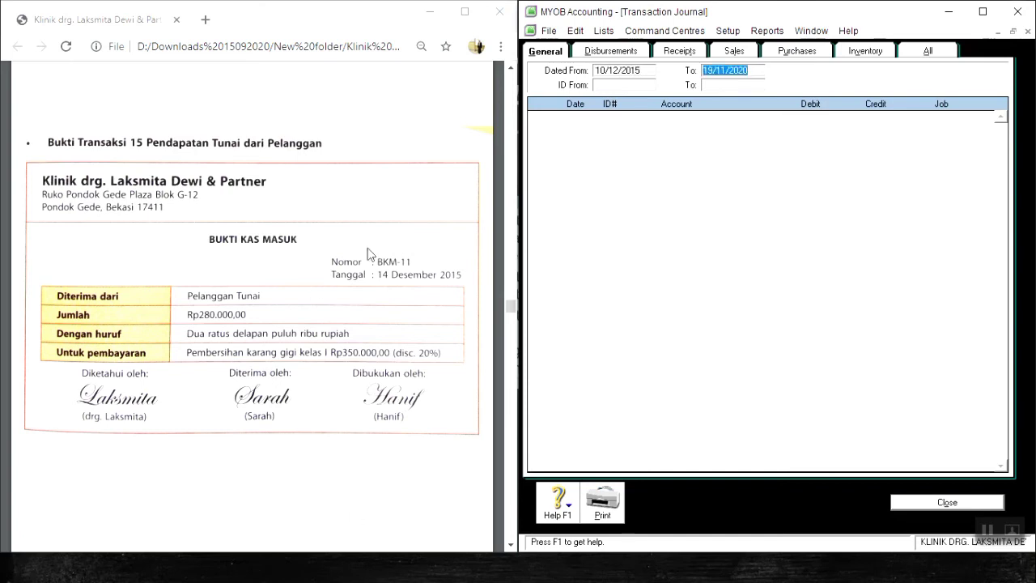
type("14/12/2015")
key("Tab")
left_click(928, 51)
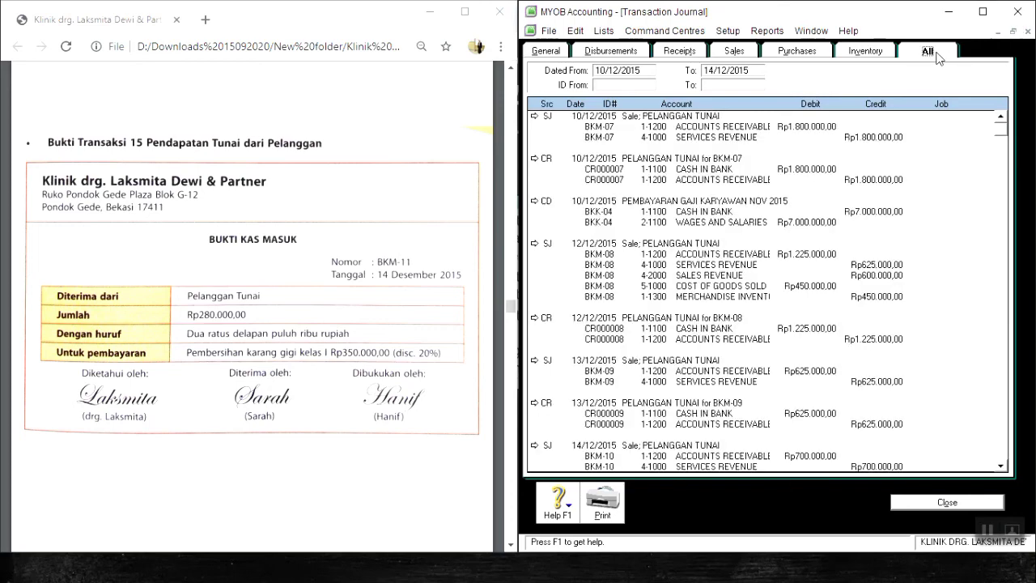
Review the journal entries for vouchers BKM-07 through BKM-11 and salary payment BKK-04.
scroll(950, 204, "down", 4)
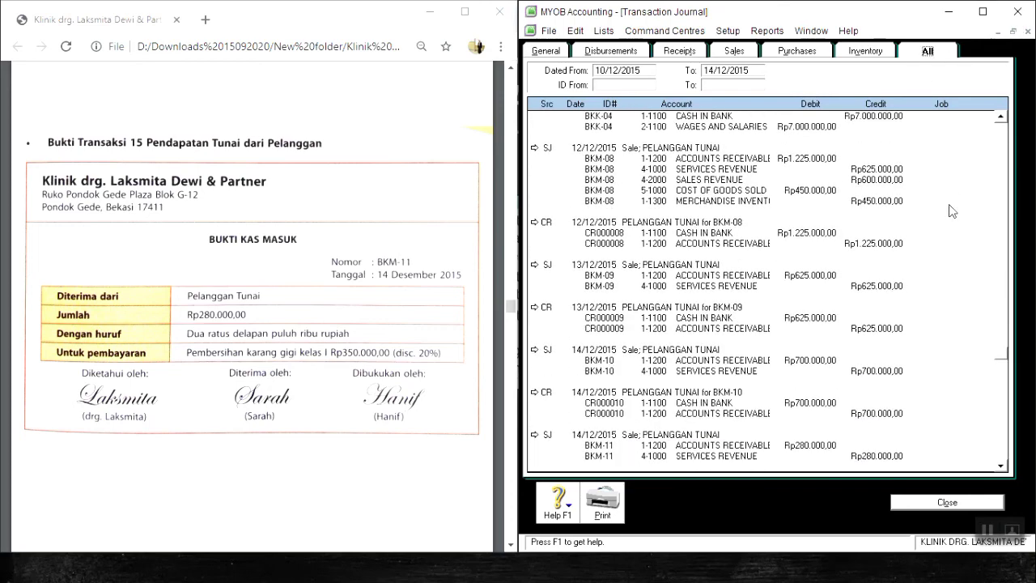
scroll(949, 200, "up", 5)
scroll(952, 205, "down", 4)
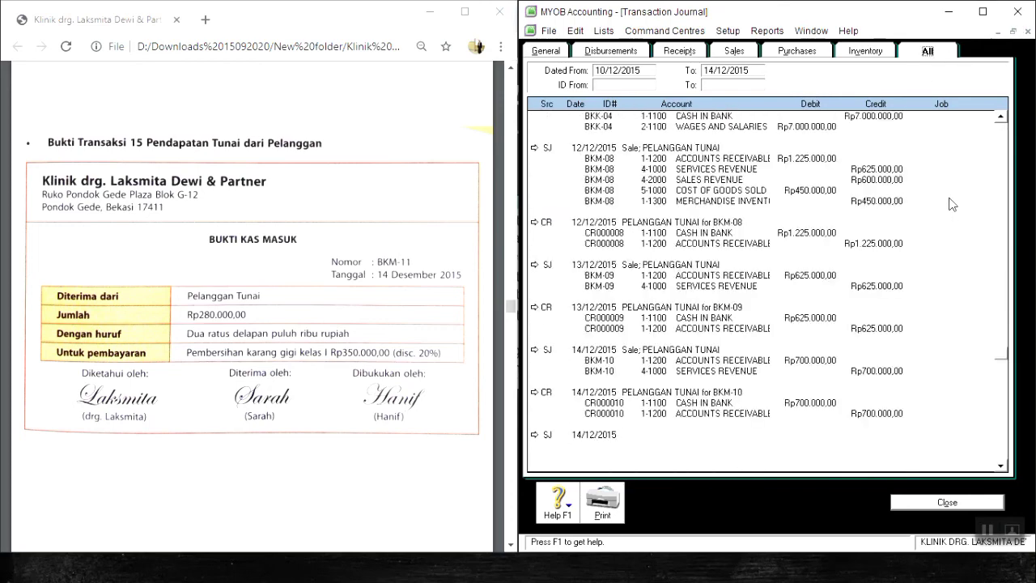
scroll(952, 204, "up", 4)
scroll(952, 205, "up", 1)
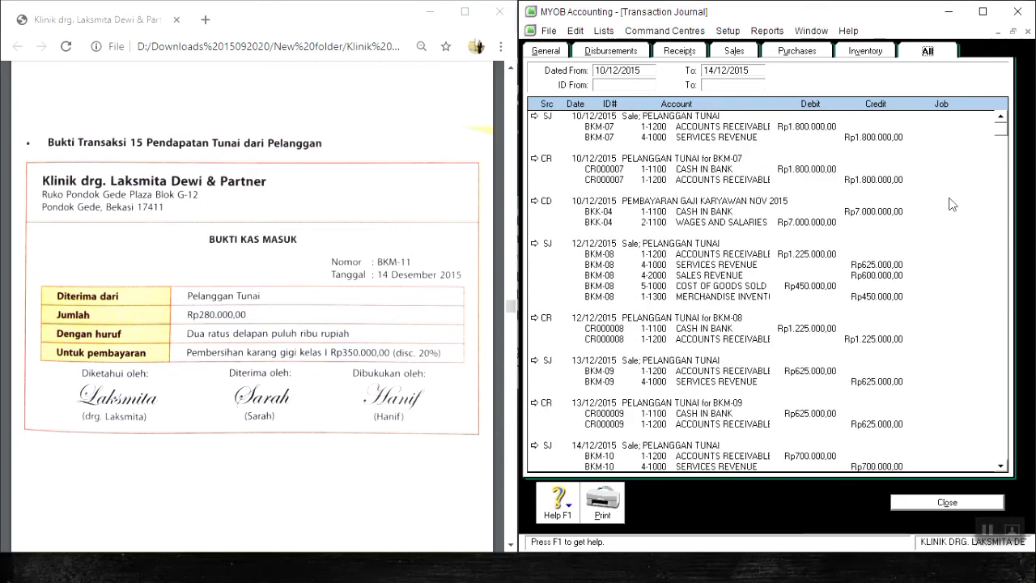
scroll(952, 205, "down", 4)
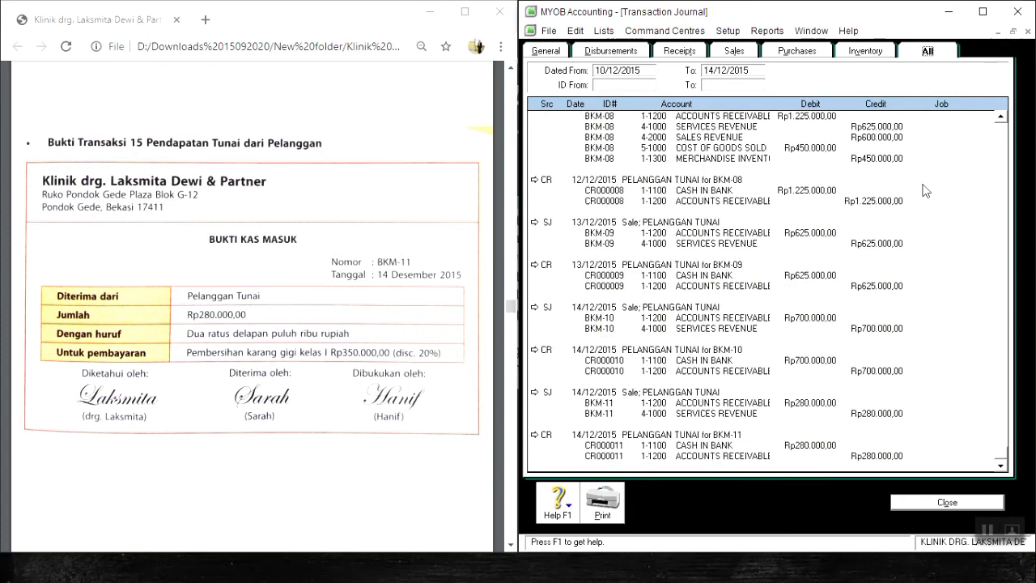
scroll(926, 190, "up", 4)
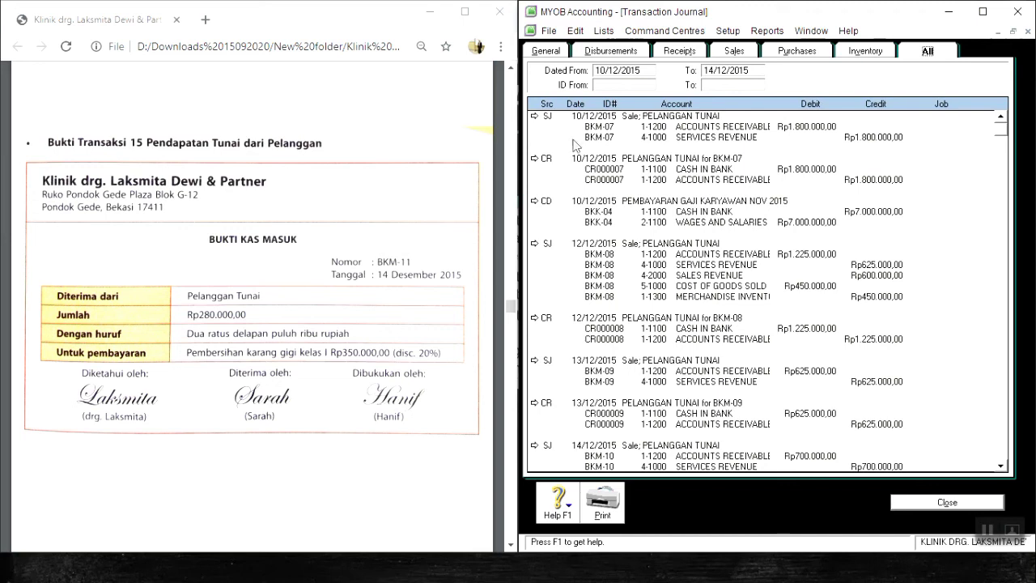
Inspect the source invoice of the BKM-07 journal entry, then close the invoice and the transaction journal.
left_click(535, 118)
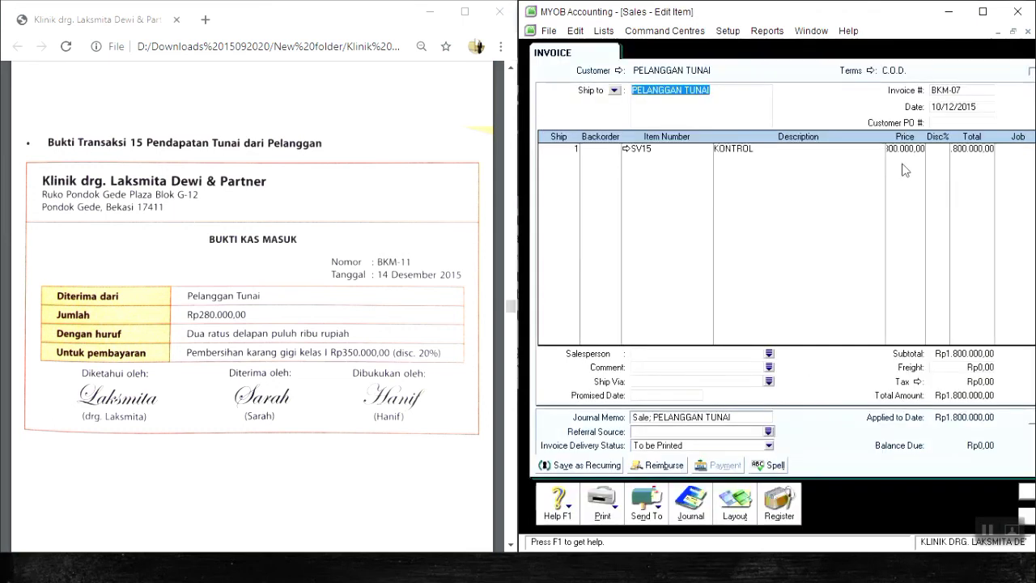
left_click(1027, 520)
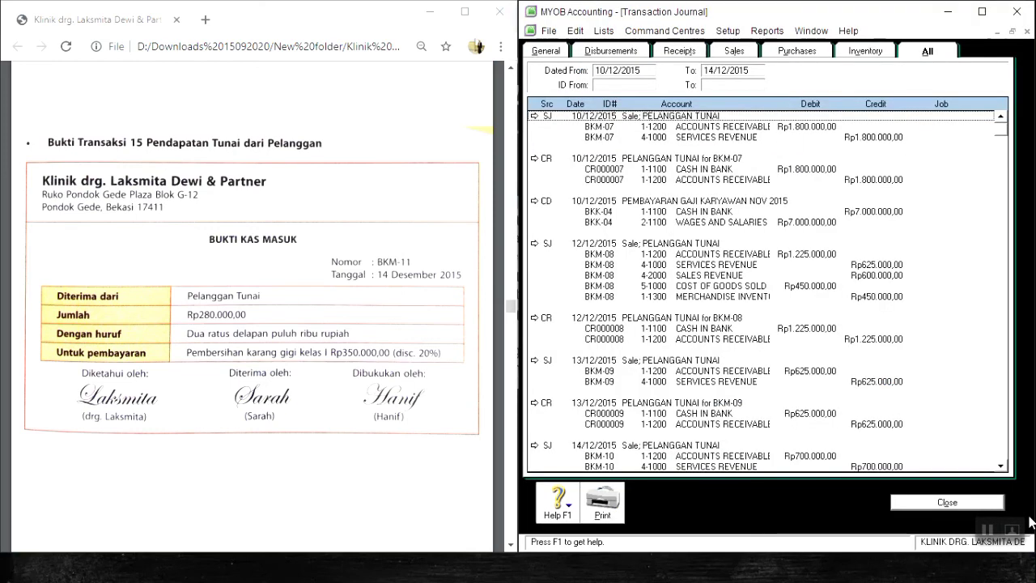
left_click(991, 502)
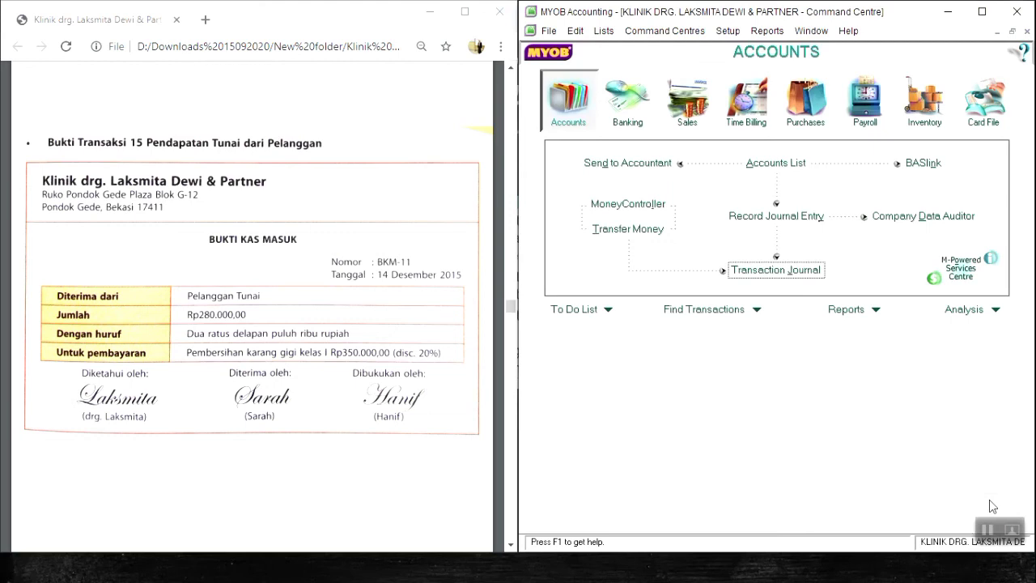
left_click(988, 530)
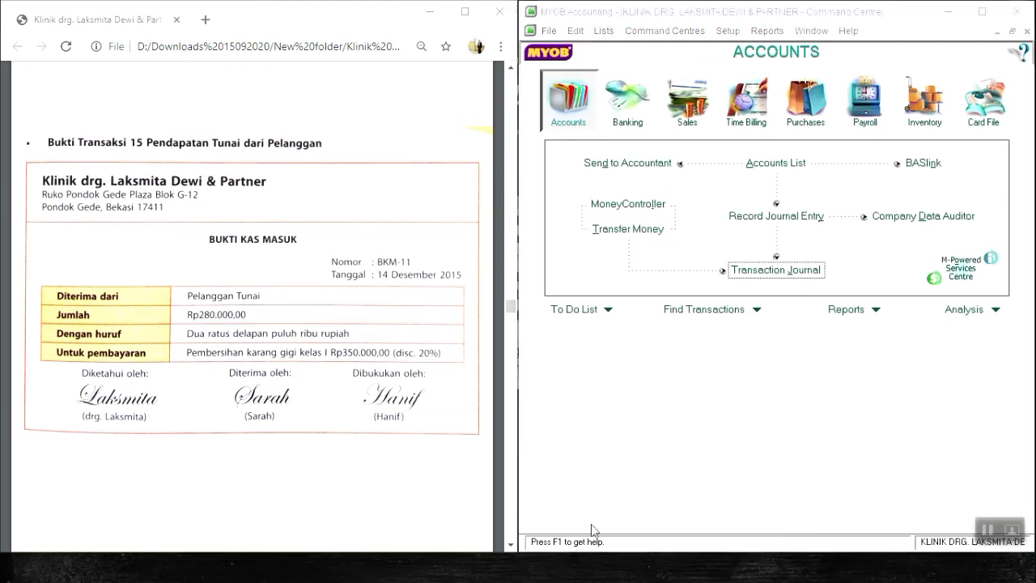